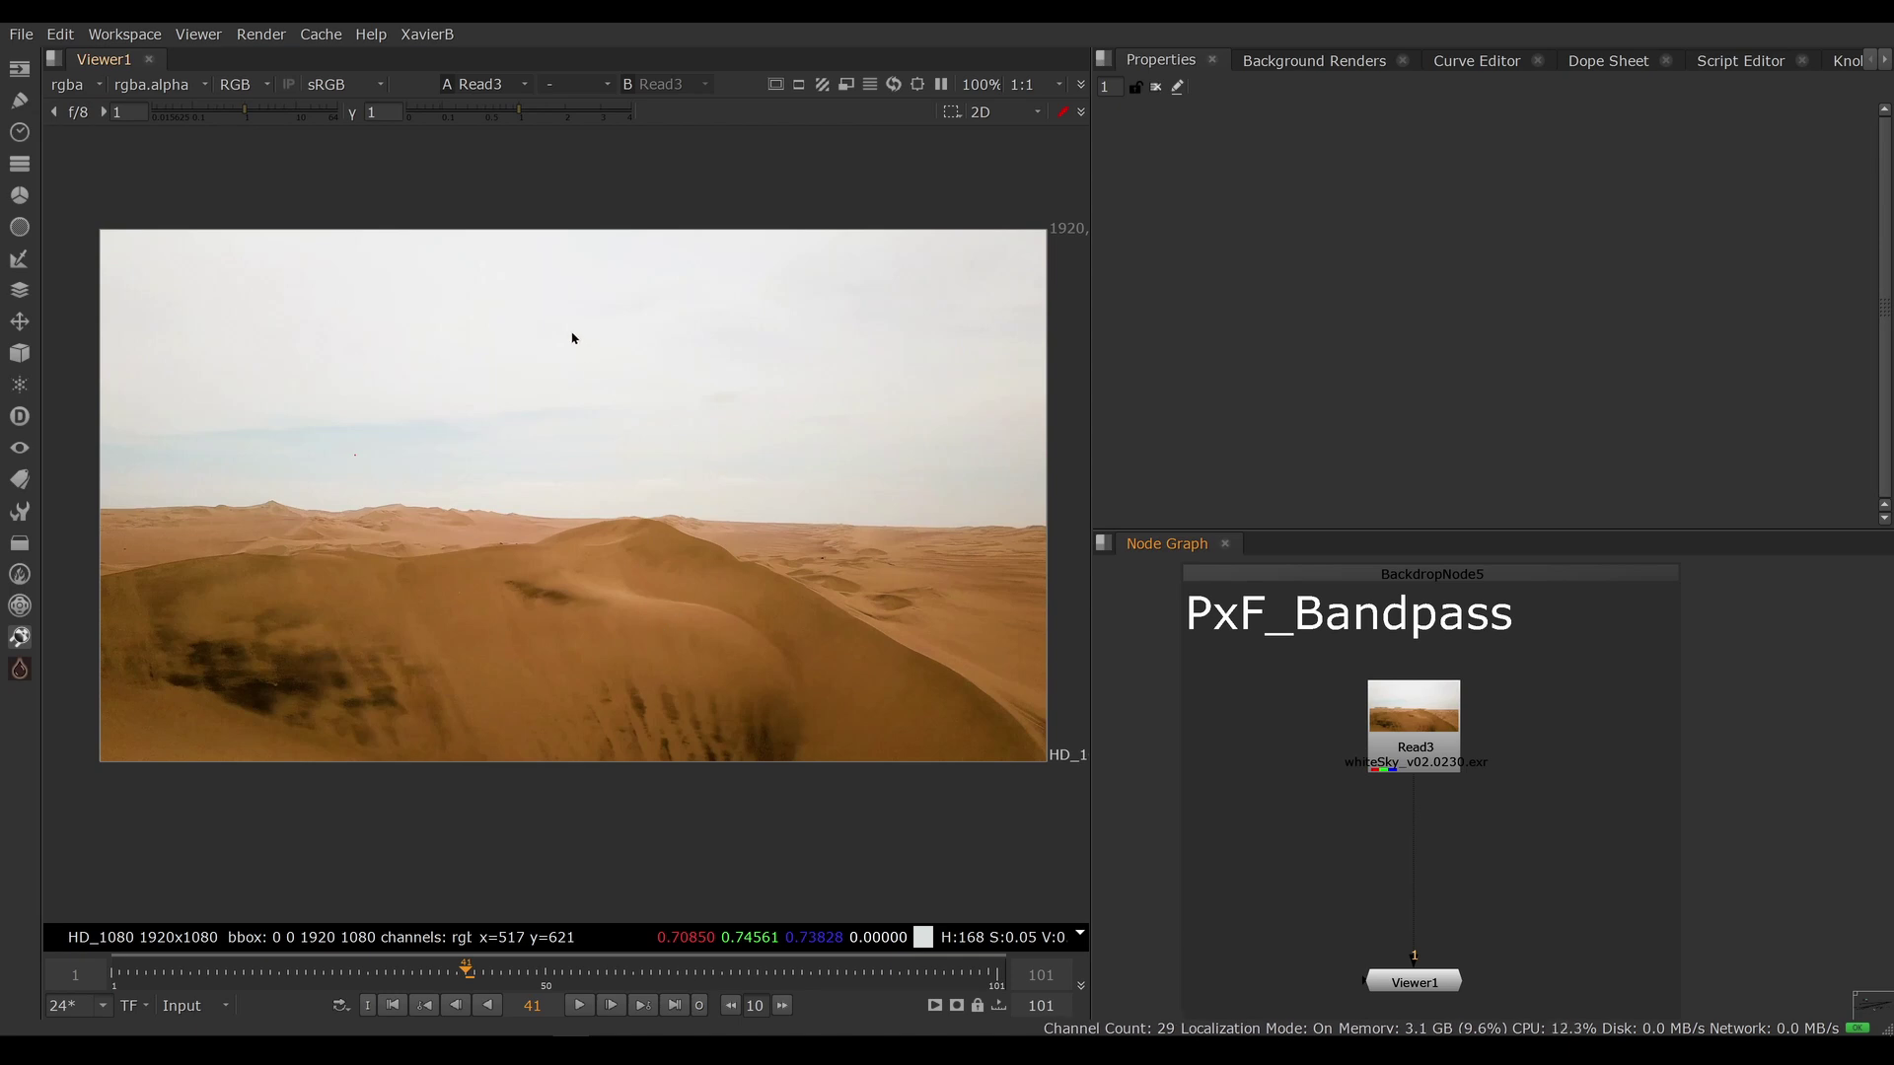
Drag a box marking out an area of the sky in the viewer on the desert plate.
{"action": "left_click_drag", "start_coordinate": [569, 325], "coordinate": [842, 499]}
Add a Tracker node below Read3 and view Tracker2's output.
{"action": "key", "text": "Tab"}
{"action": "type", "text": "trac"}
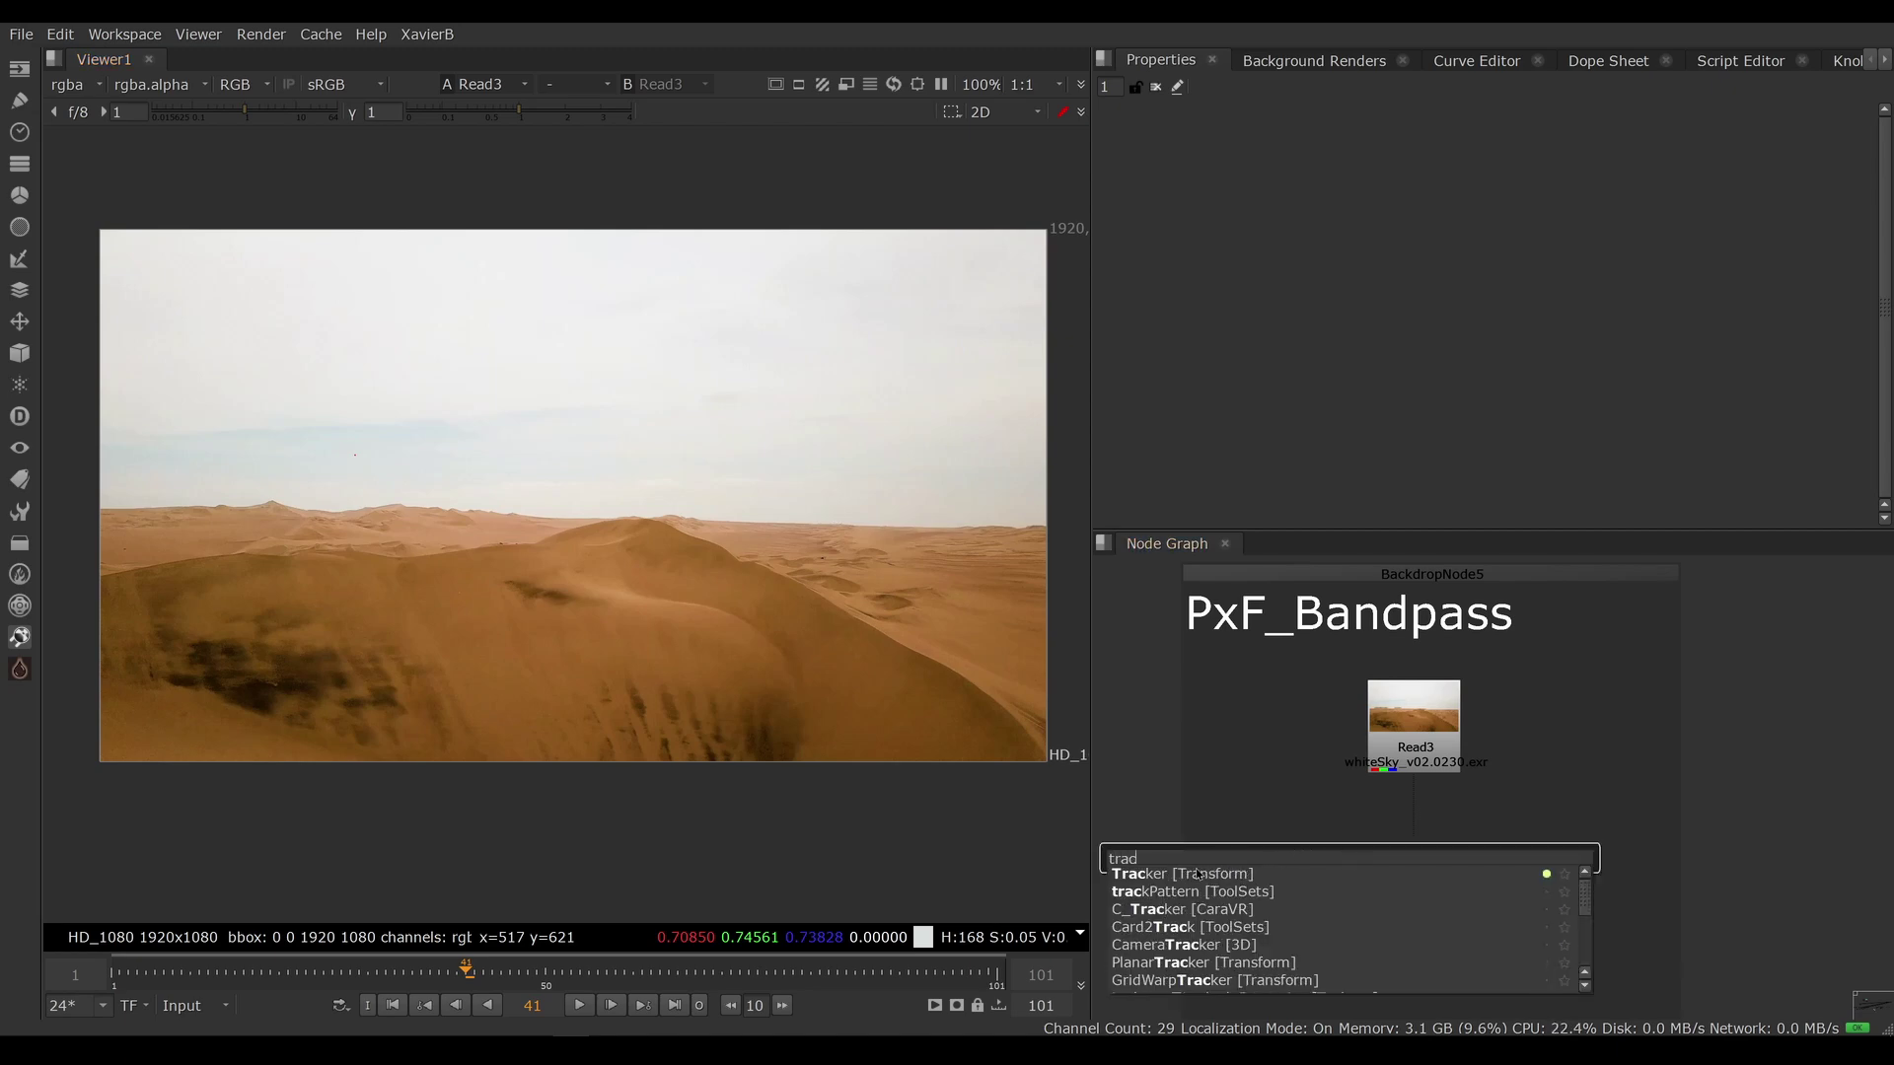
{"action": "left_click", "coordinate": [1196, 876]}
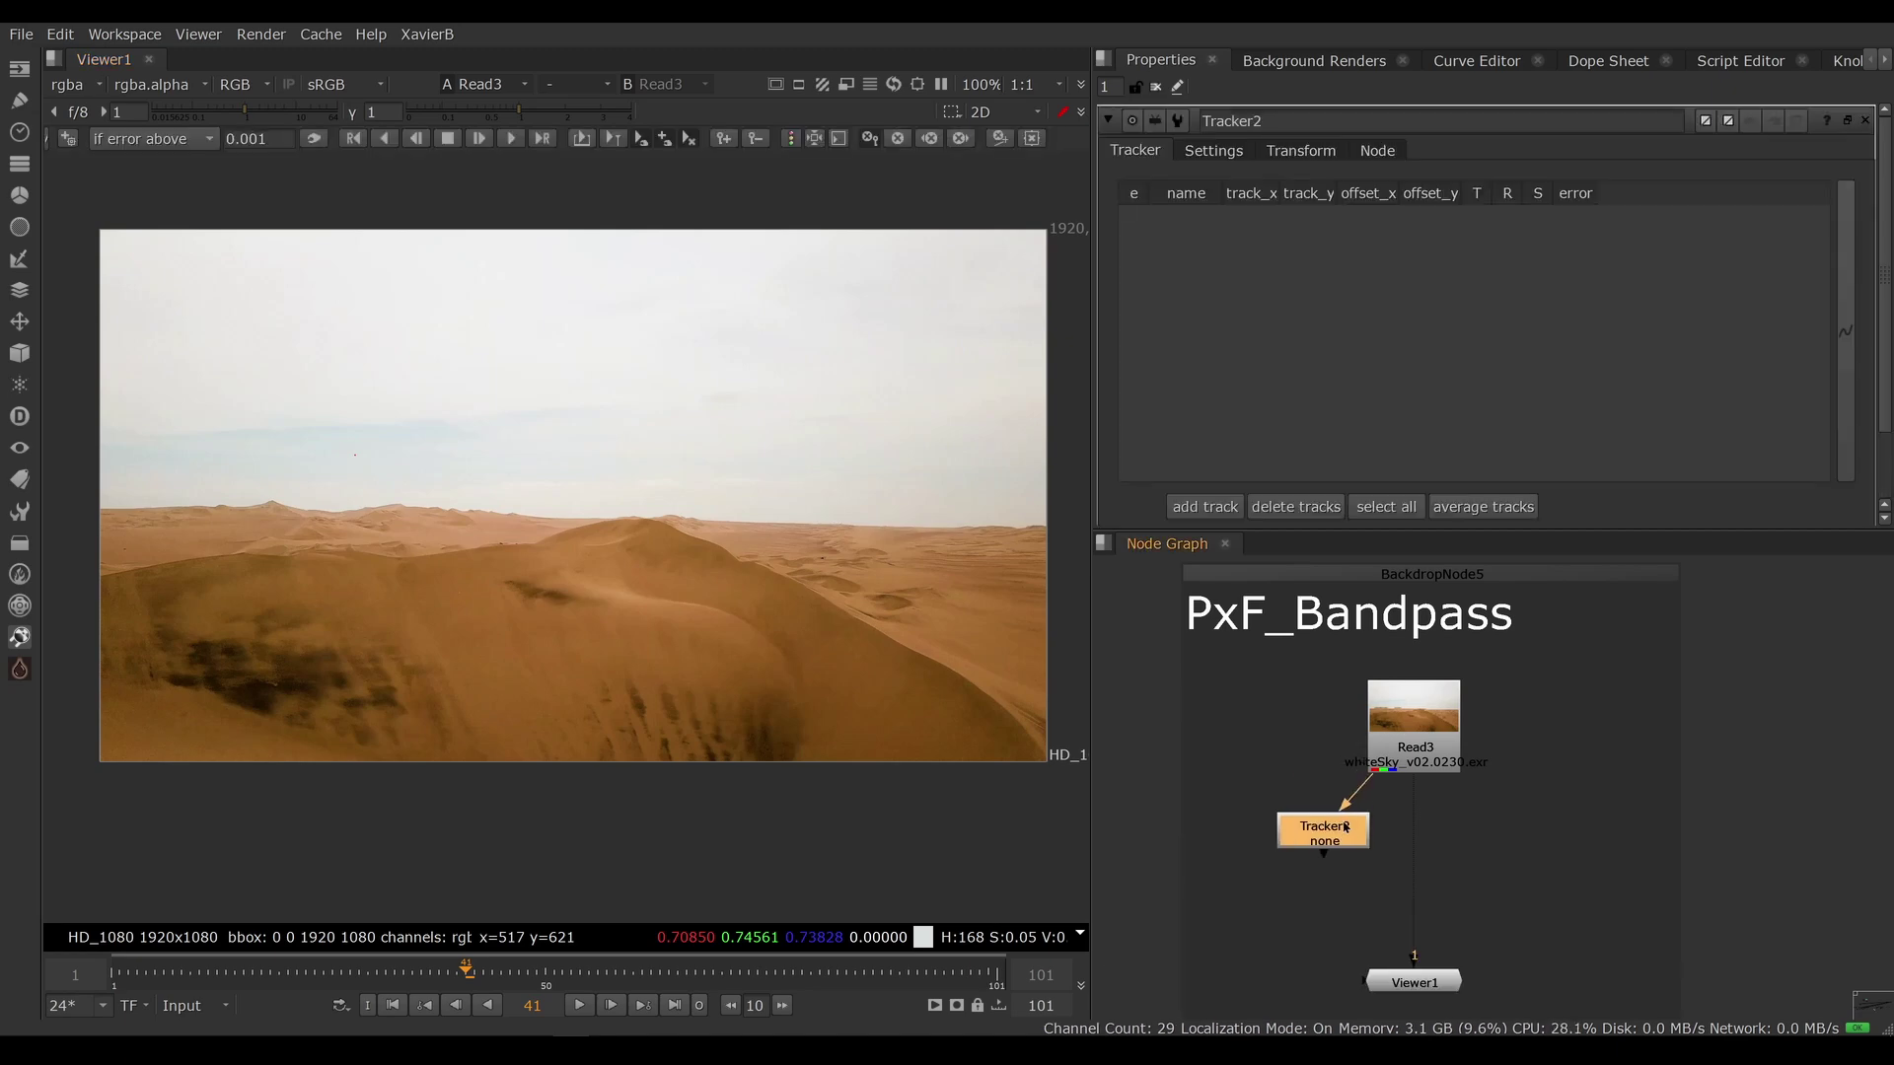
{"action": "key", "text": "1"}
Place track 1 on a sky point, enlarge its boxes, and track forward from frame 41 to 58.
{"action": "left_click", "coordinate": [720, 400], "text": "ctrl+alt"}
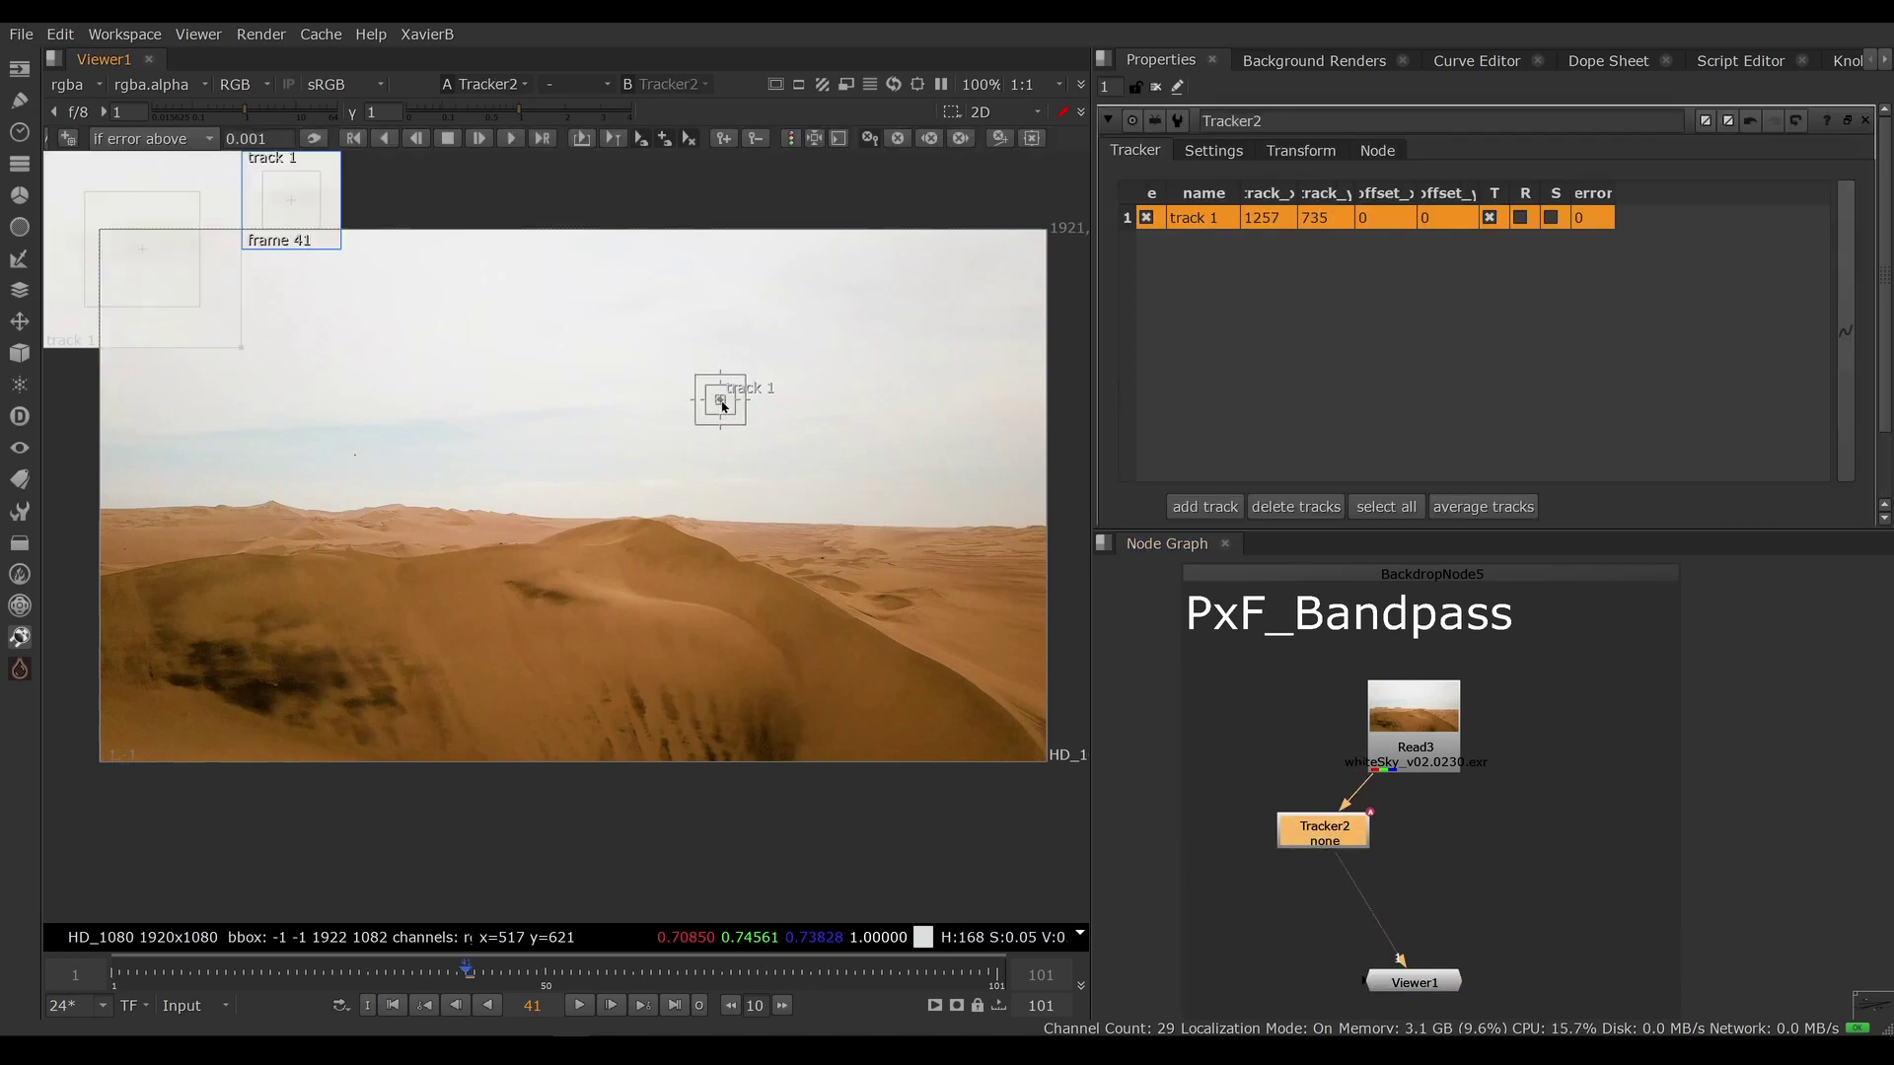
{"action": "left_click", "coordinate": [721, 401]}
{"action": "left_click_drag", "start_coordinate": [735, 416], "coordinate": [754, 452]}
{"action": "left_click", "coordinate": [512, 139]}
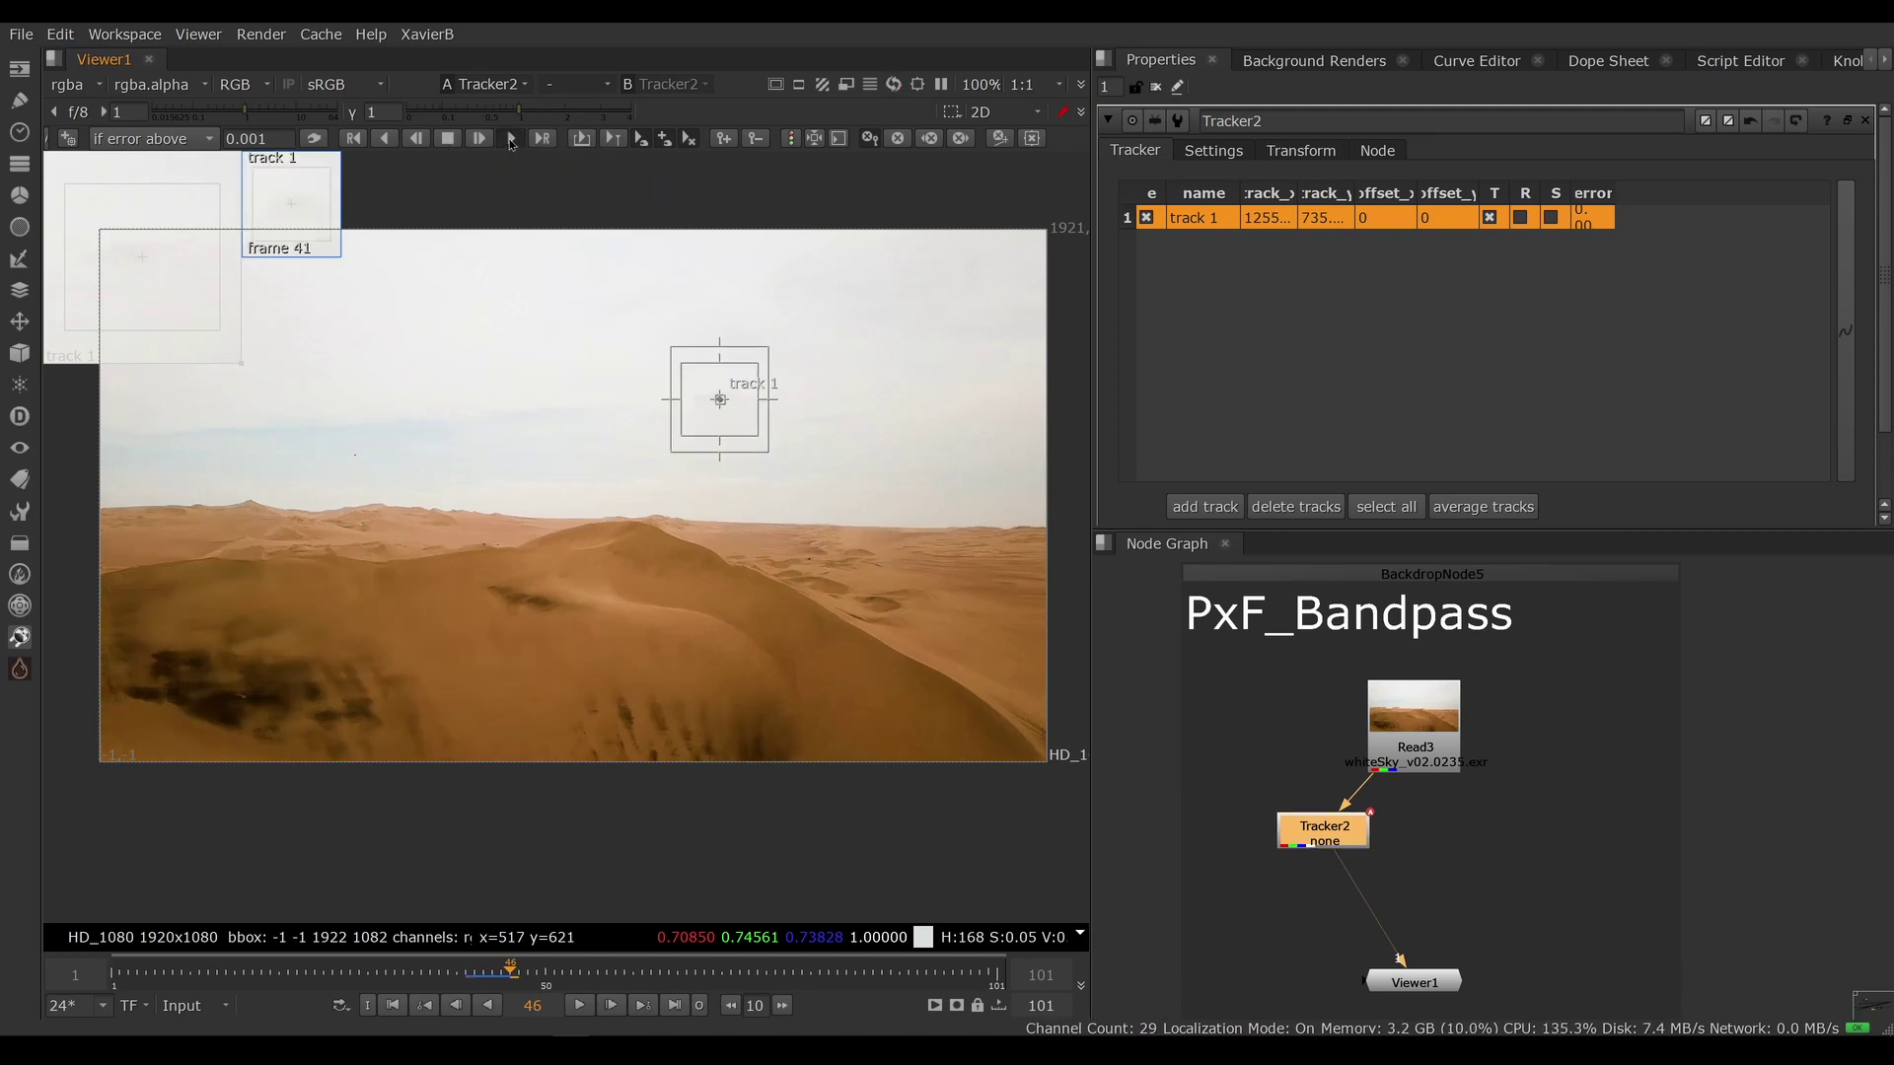
{"action": "left_click", "coordinate": [507, 144]}
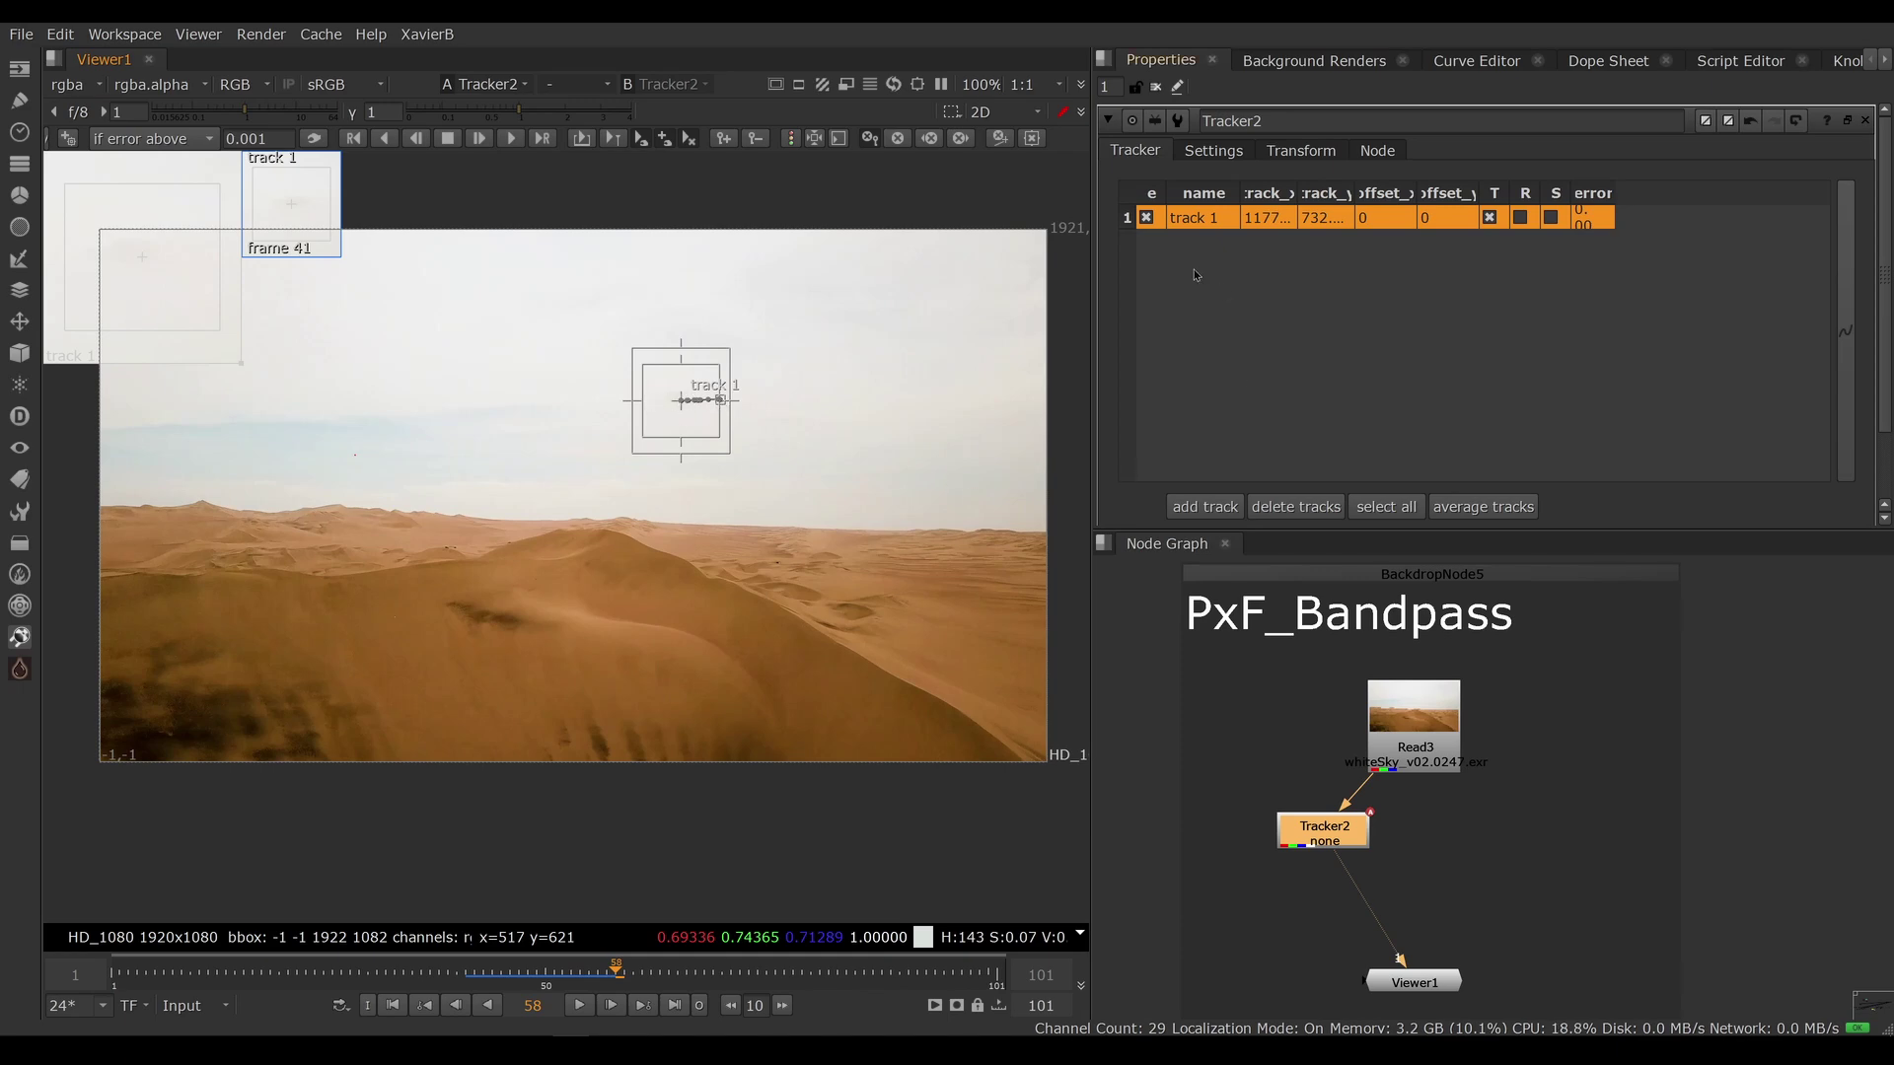
Delete track 1, then add a PxF_Bandpass node fed by Read3 and view its grey detail image.
{"action": "left_click", "coordinate": [1294, 507]}
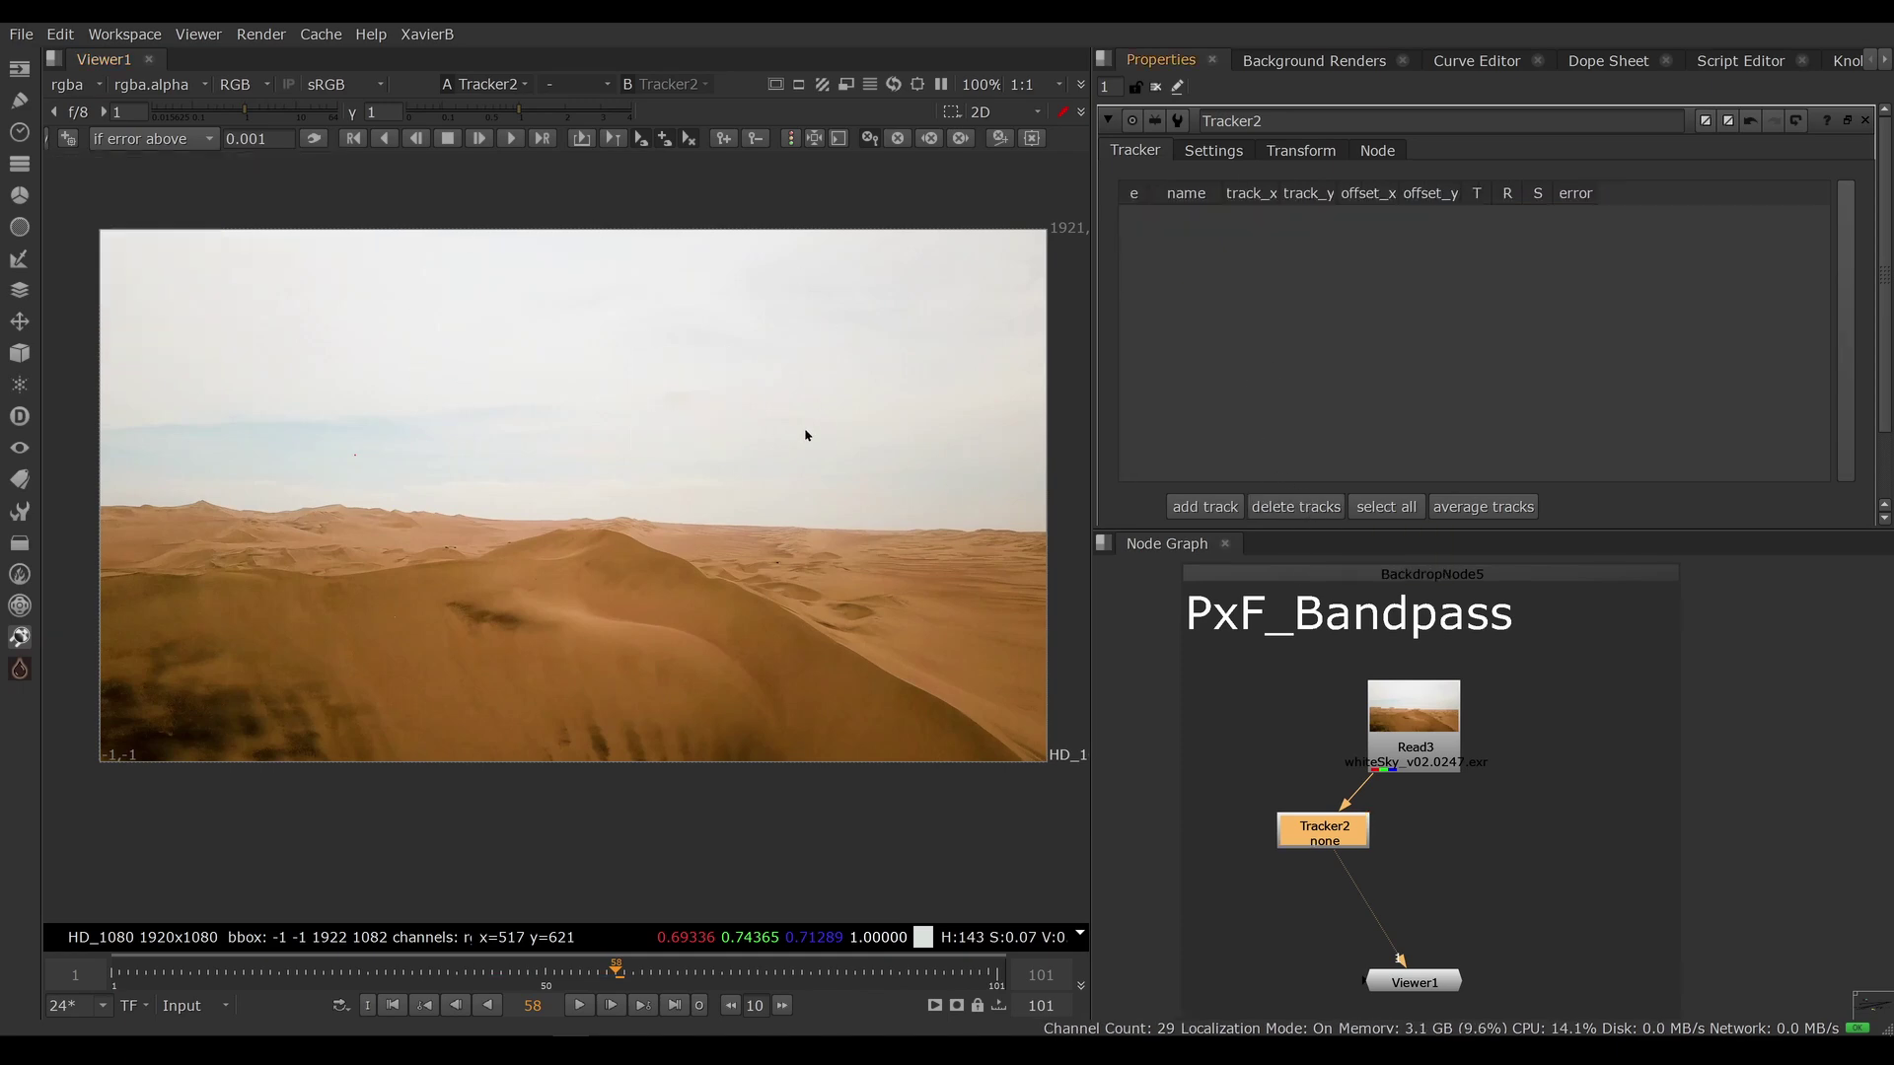
{"action": "left_click", "coordinate": [1483, 831]}
{"action": "left_click", "coordinate": [19, 668]}
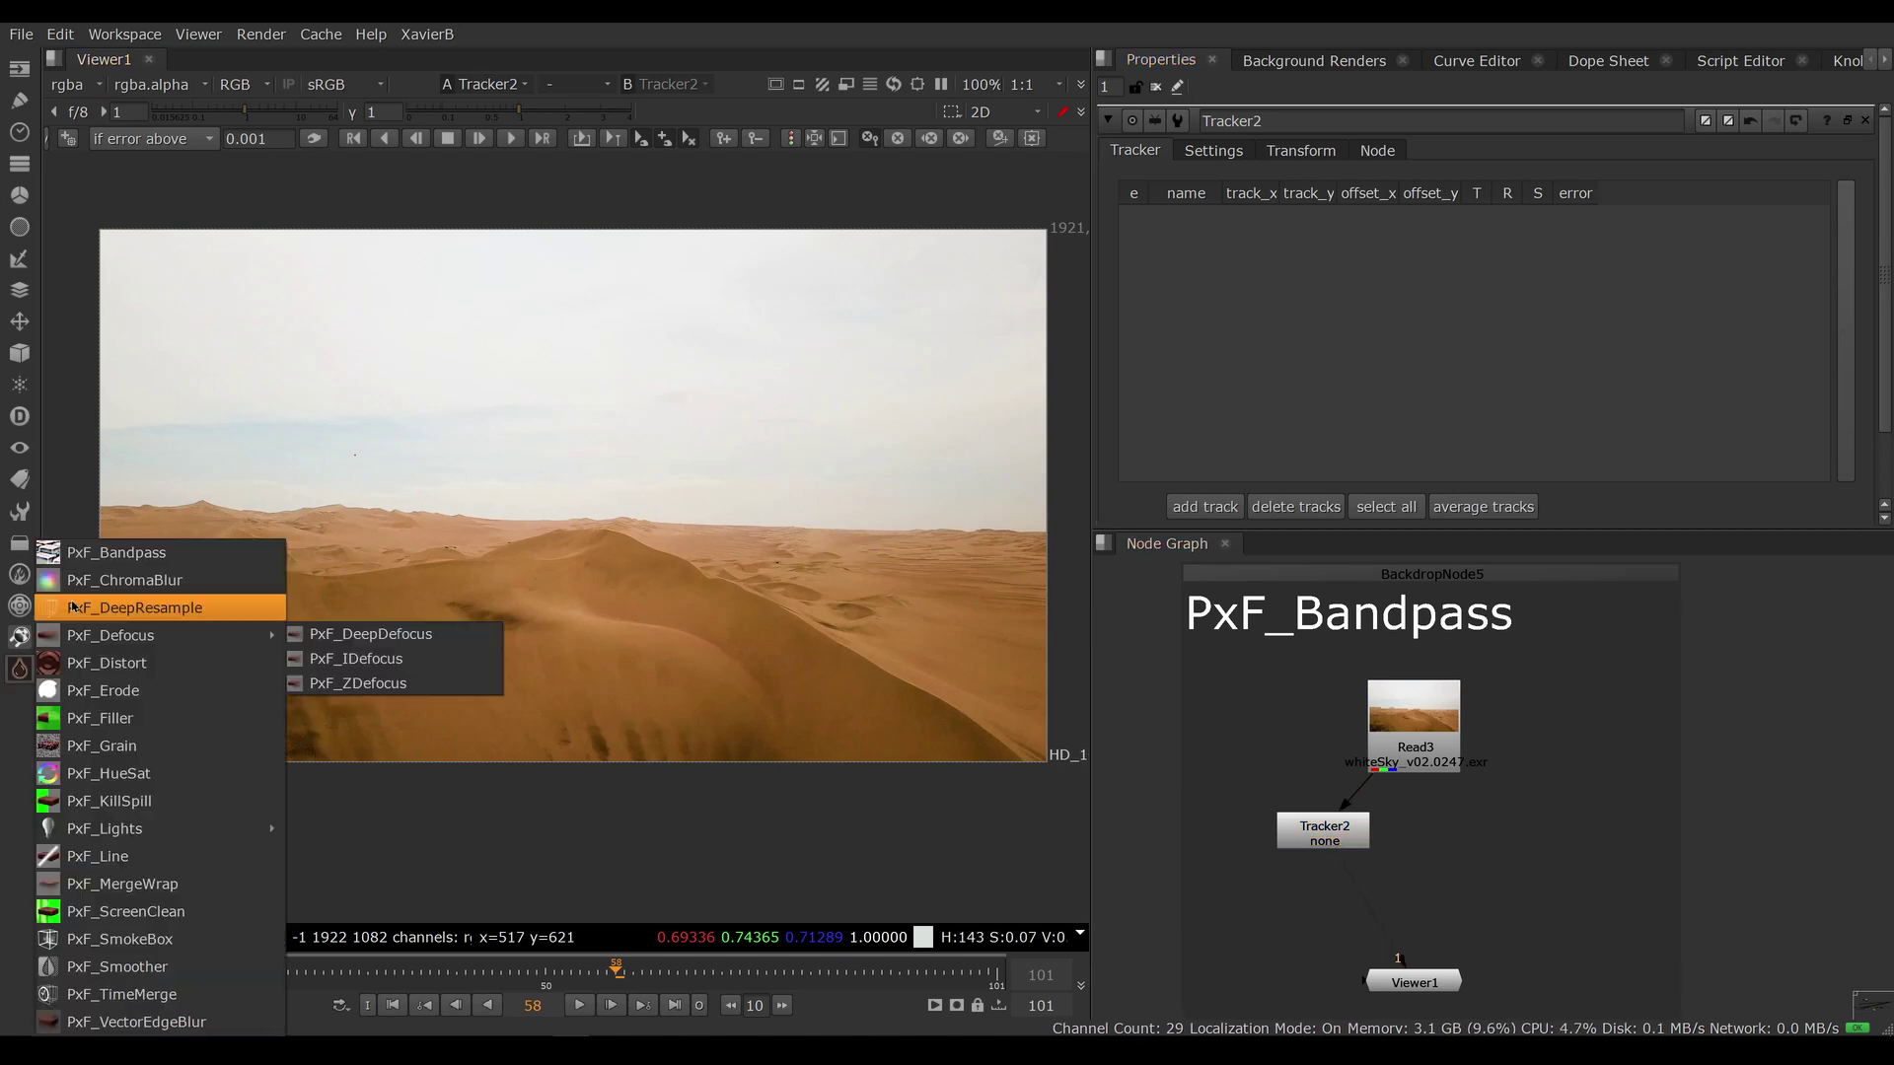
{"action": "left_click", "coordinate": [114, 553]}
{"action": "left_click_drag", "start_coordinate": [1504, 800], "coordinate": [1447, 854]}
{"action": "key", "text": "1"}
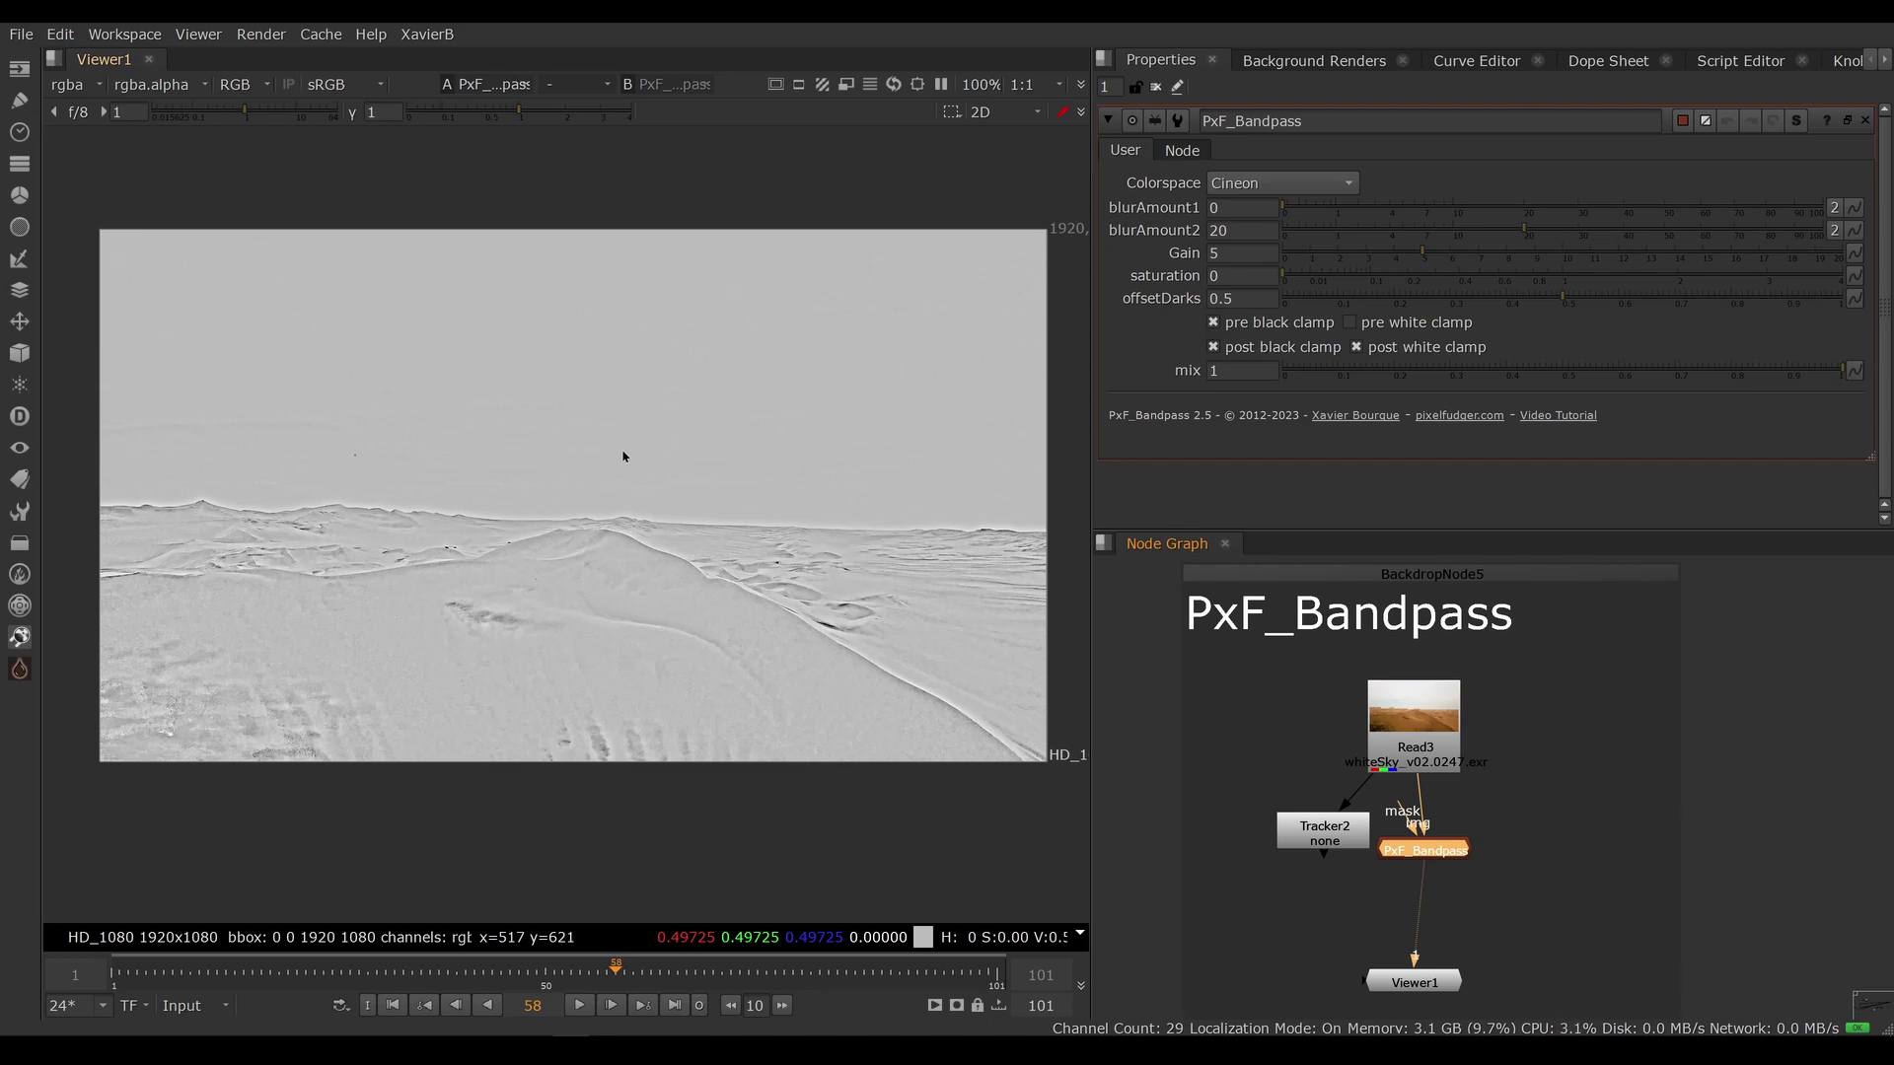
Set the bandpass Gain to 10, then step it up to 110.
{"action": "double_click", "coordinate": [1226, 254]}
{"action": "type", "text": "10"}
{"action": "key", "text": "Return"}
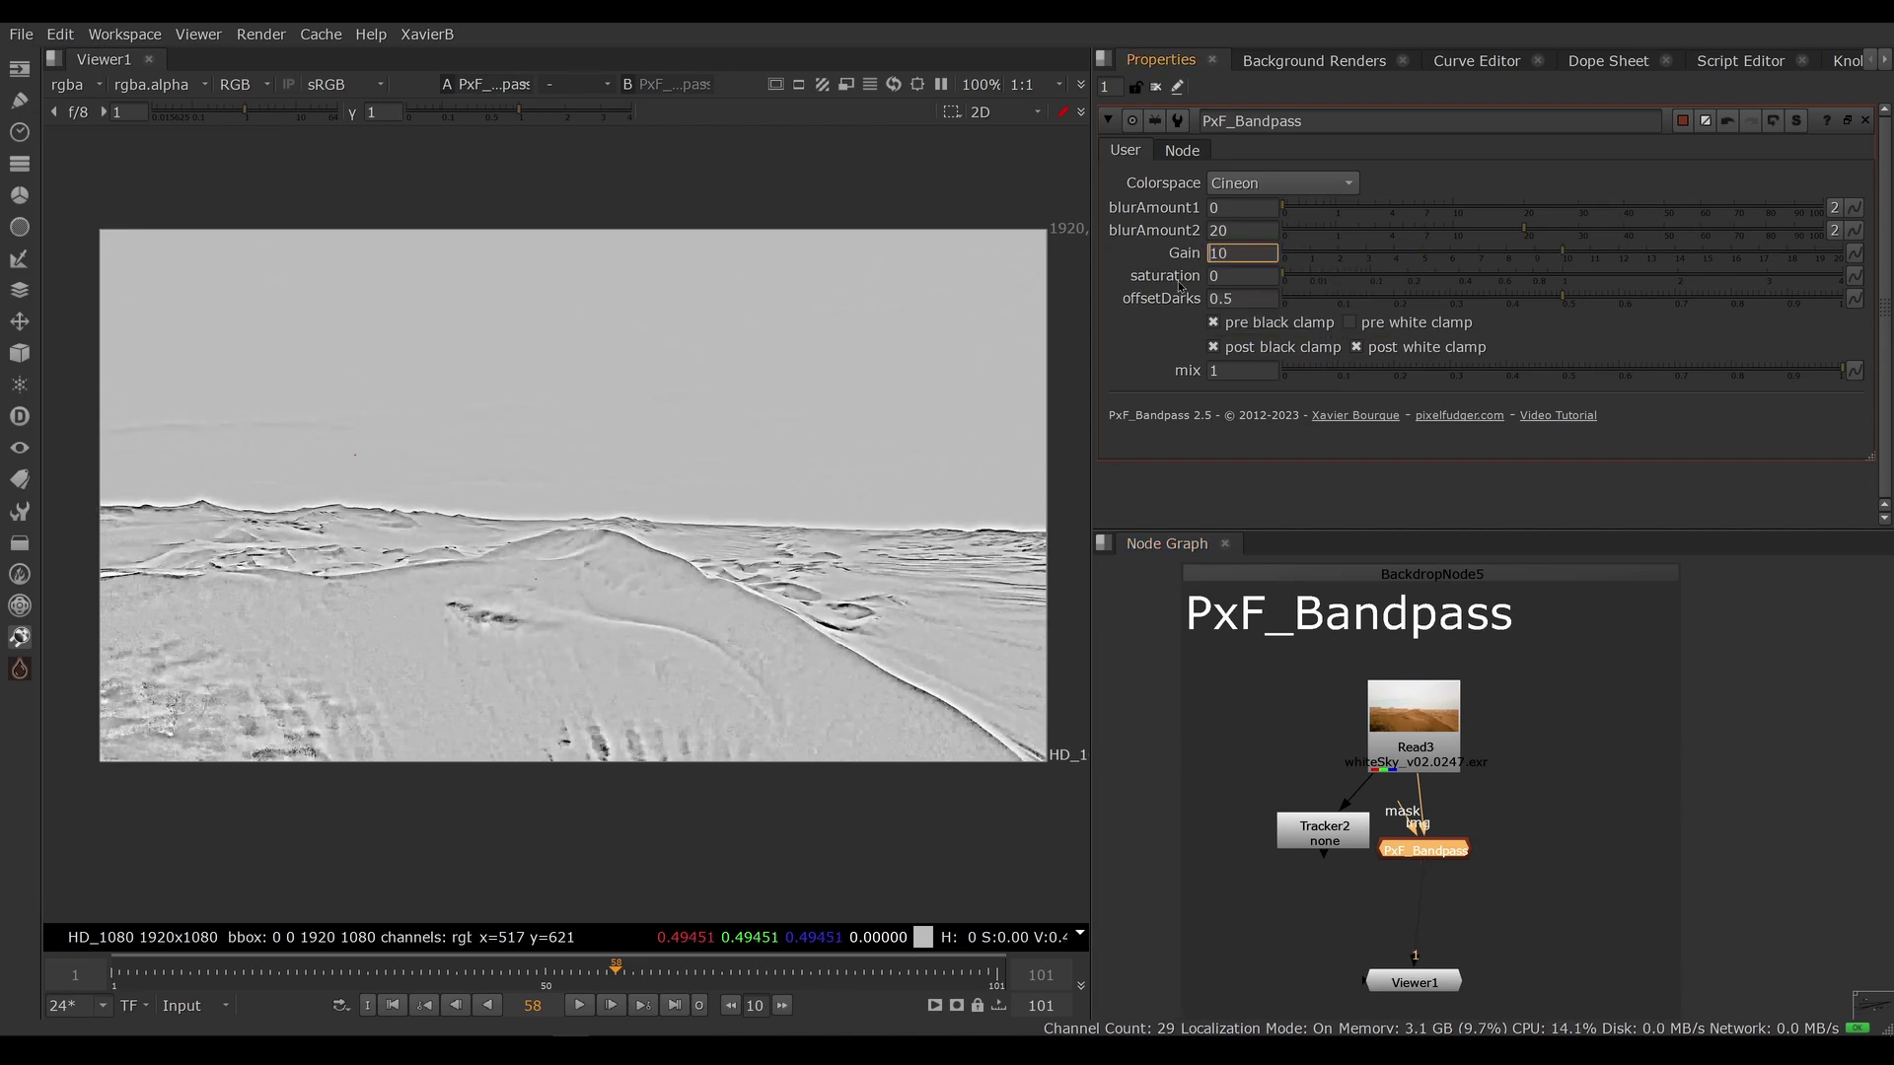
{"action": "key", "text": "Up"}
{"action": "key", "text": "Up"}
{"action": "key", "text": "Up"}
{"action": "key", "text": "Up"}
{"action": "key", "text": "Up"}
{"action": "key", "text": "Up"}
{"action": "key", "text": "Up"}
{"action": "key", "text": "Up"}
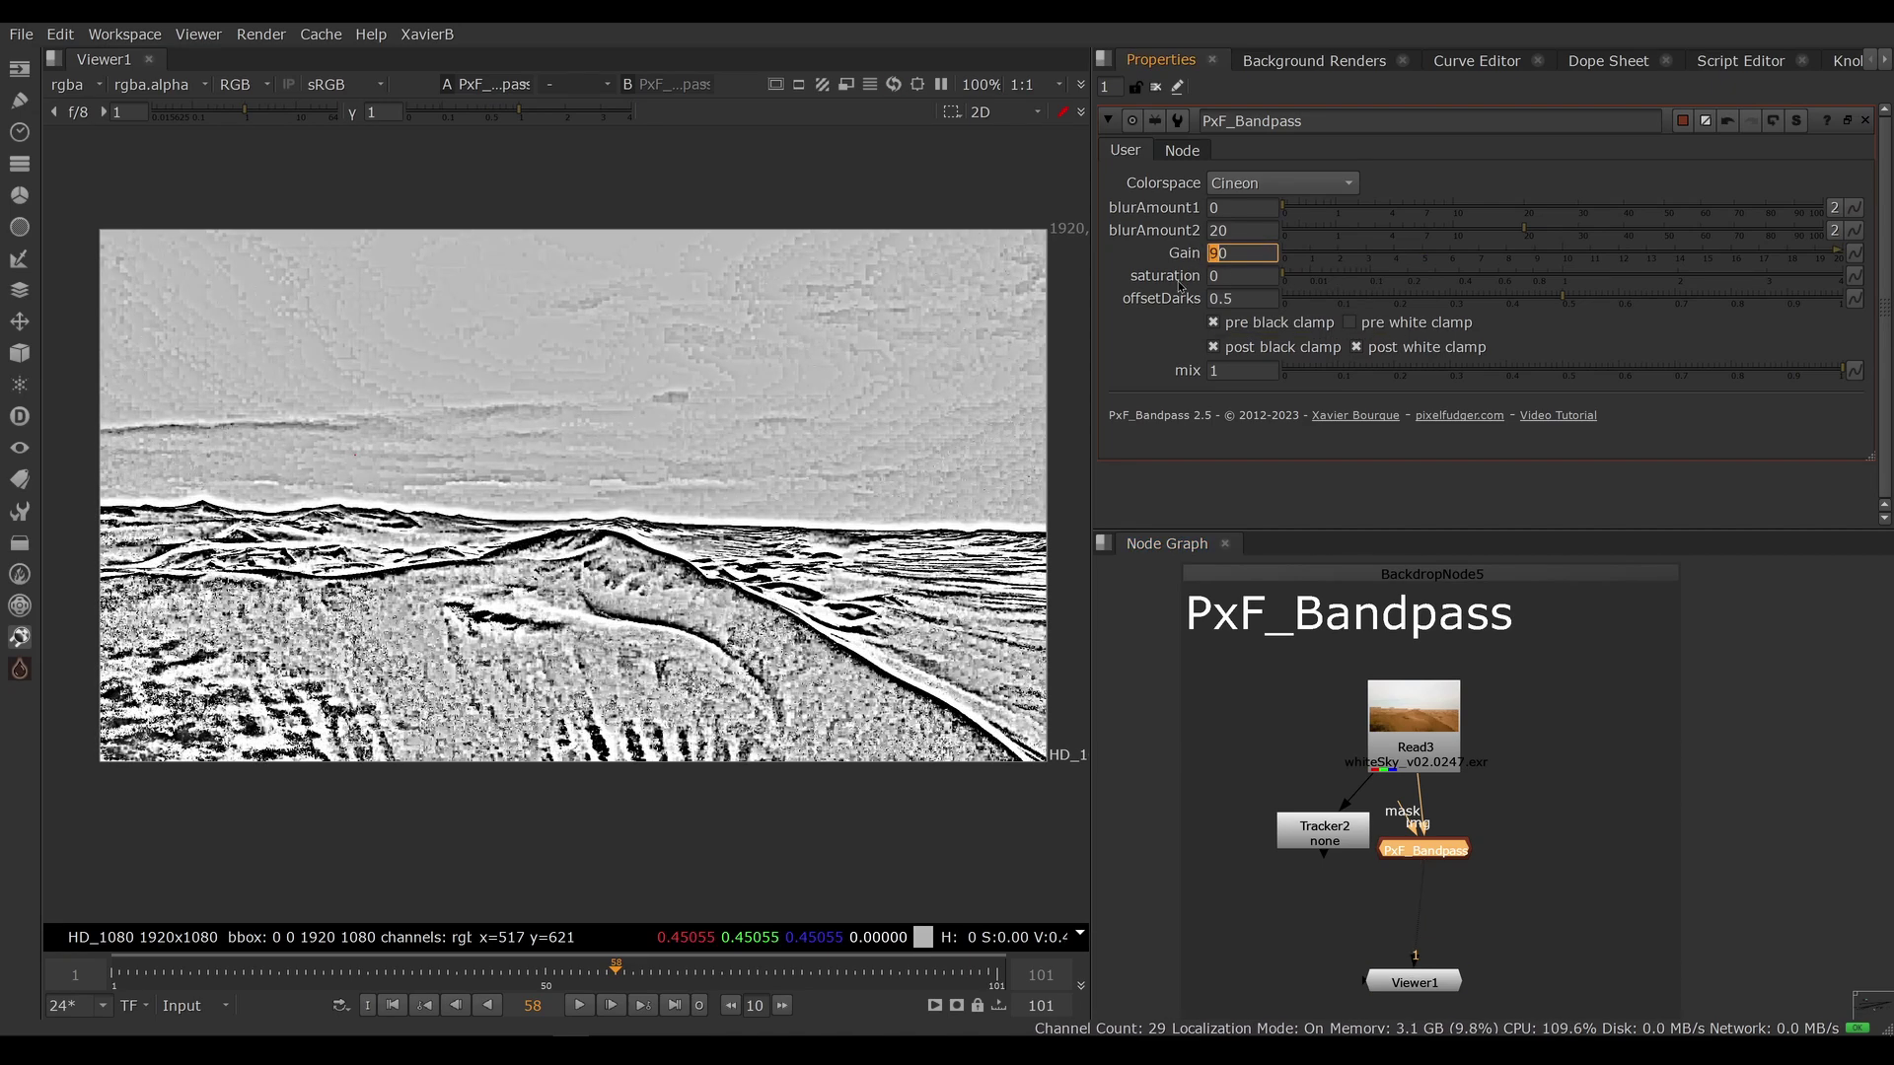
{"action": "key", "text": "Up"}
{"action": "key", "text": "Up"}
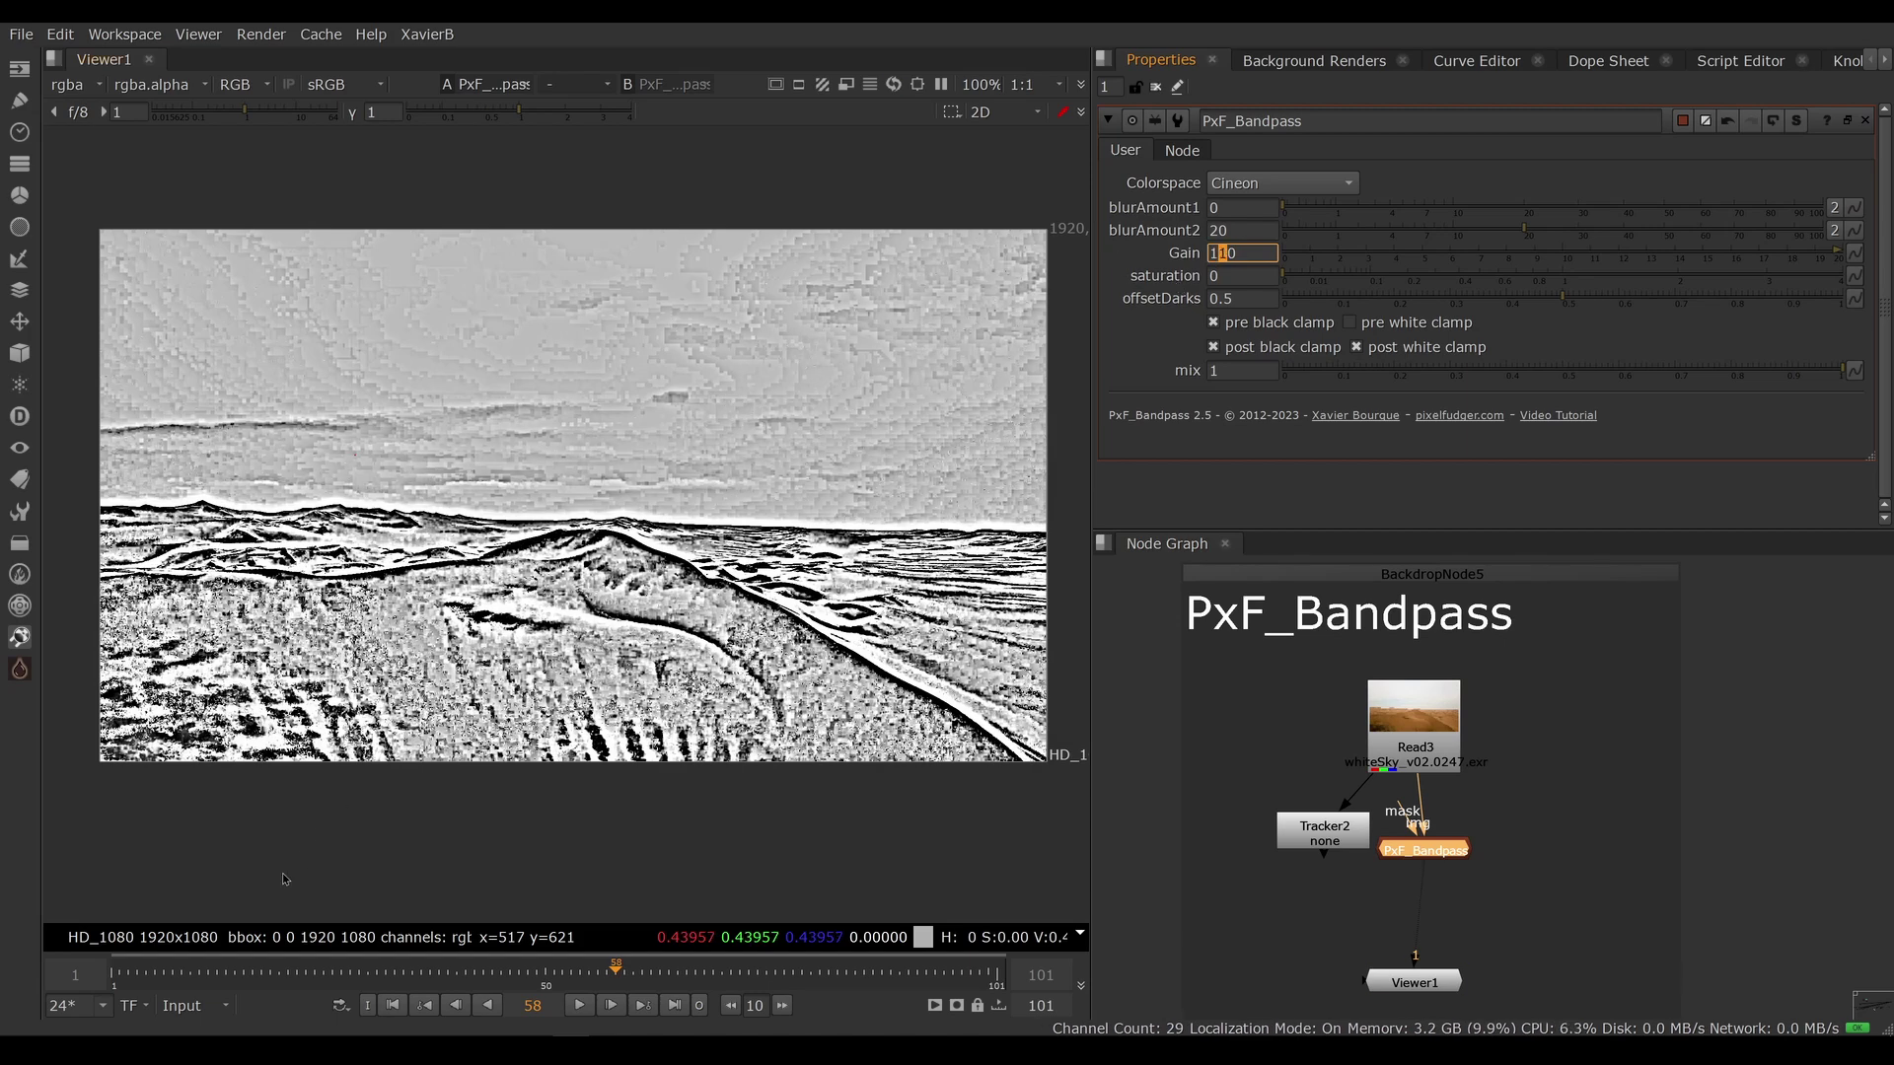
Raise blurAmount1 to 15.4 and blurAmount2 to 63, then set Gain to 150.
{"action": "left_click", "coordinate": [1245, 208]}
{"action": "left_click", "coordinate": [1321, 213]}
{"action": "left_click_drag", "start_coordinate": [1321, 212], "coordinate": [1498, 213]}
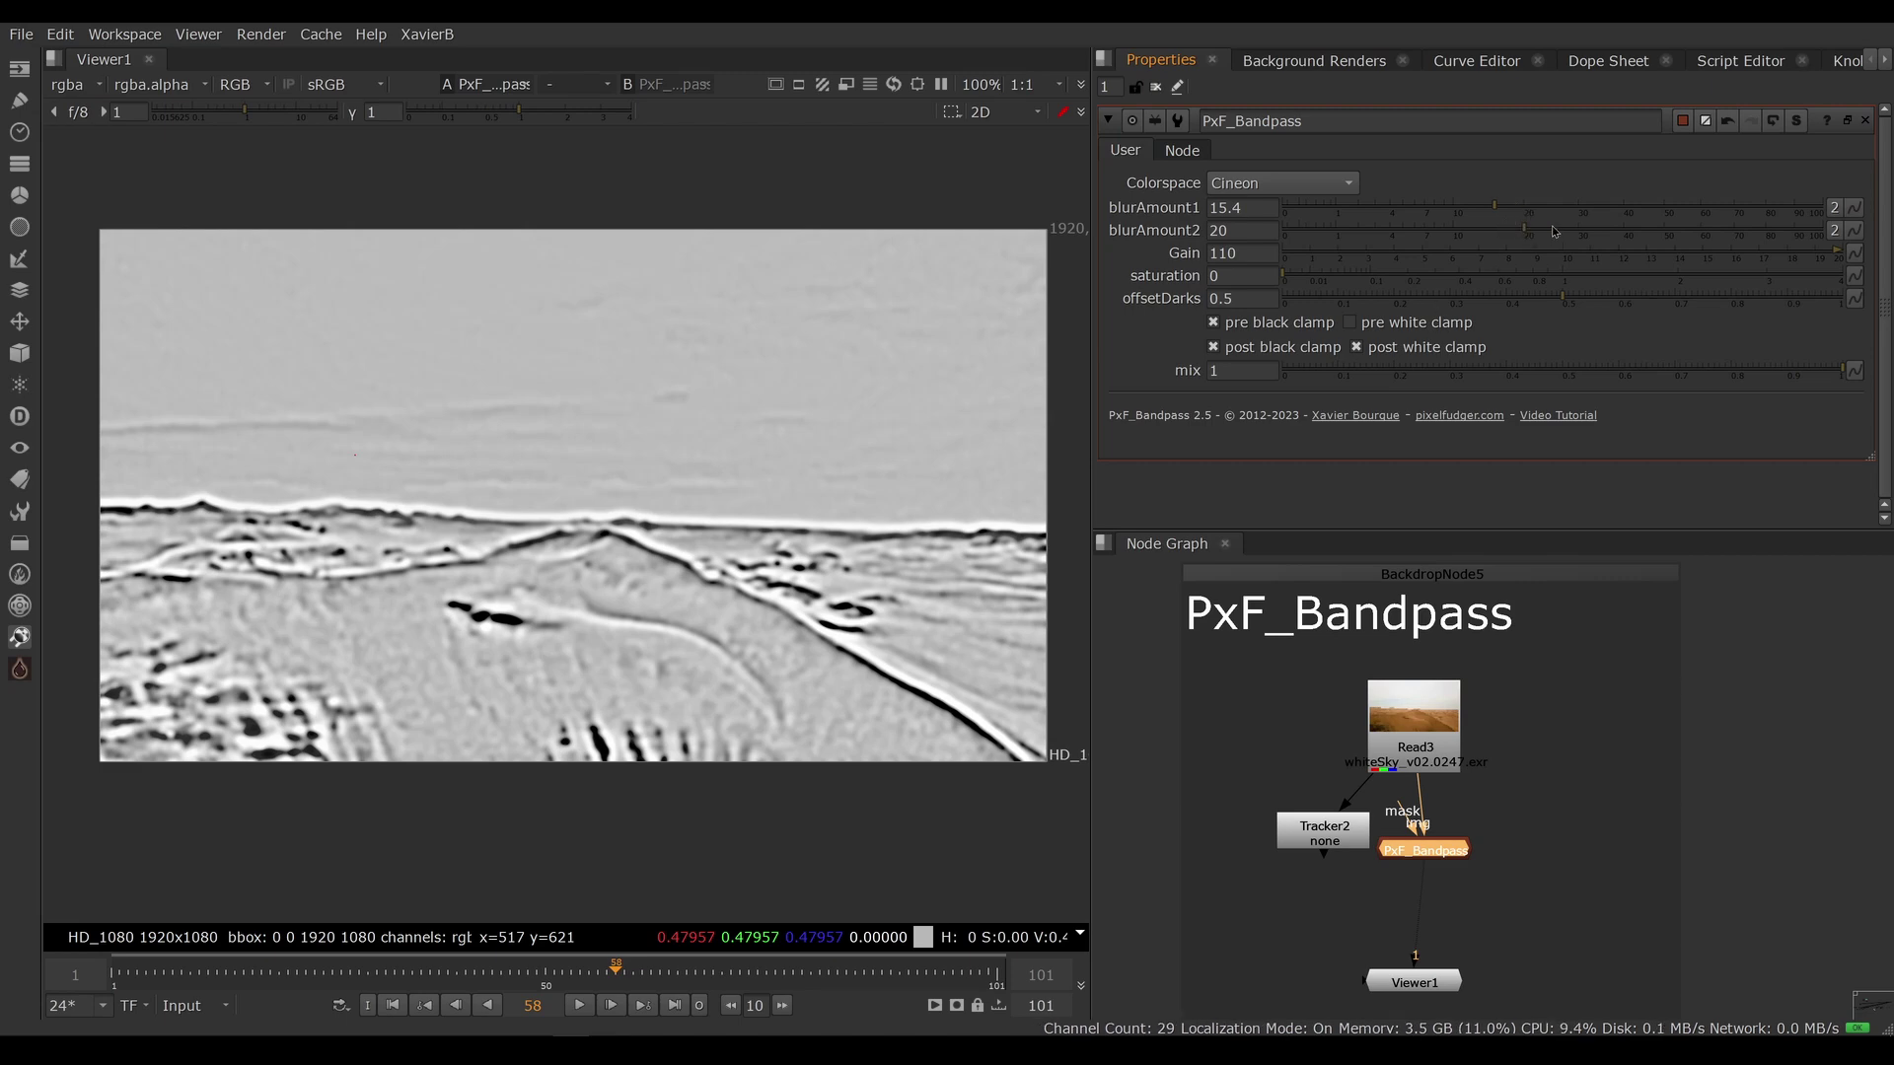
{"action": "left_click", "coordinate": [1553, 231]}
{"action": "left_click_drag", "start_coordinate": [1553, 231], "coordinate": [1713, 238]}
{"action": "left_click", "coordinate": [1221, 253]}
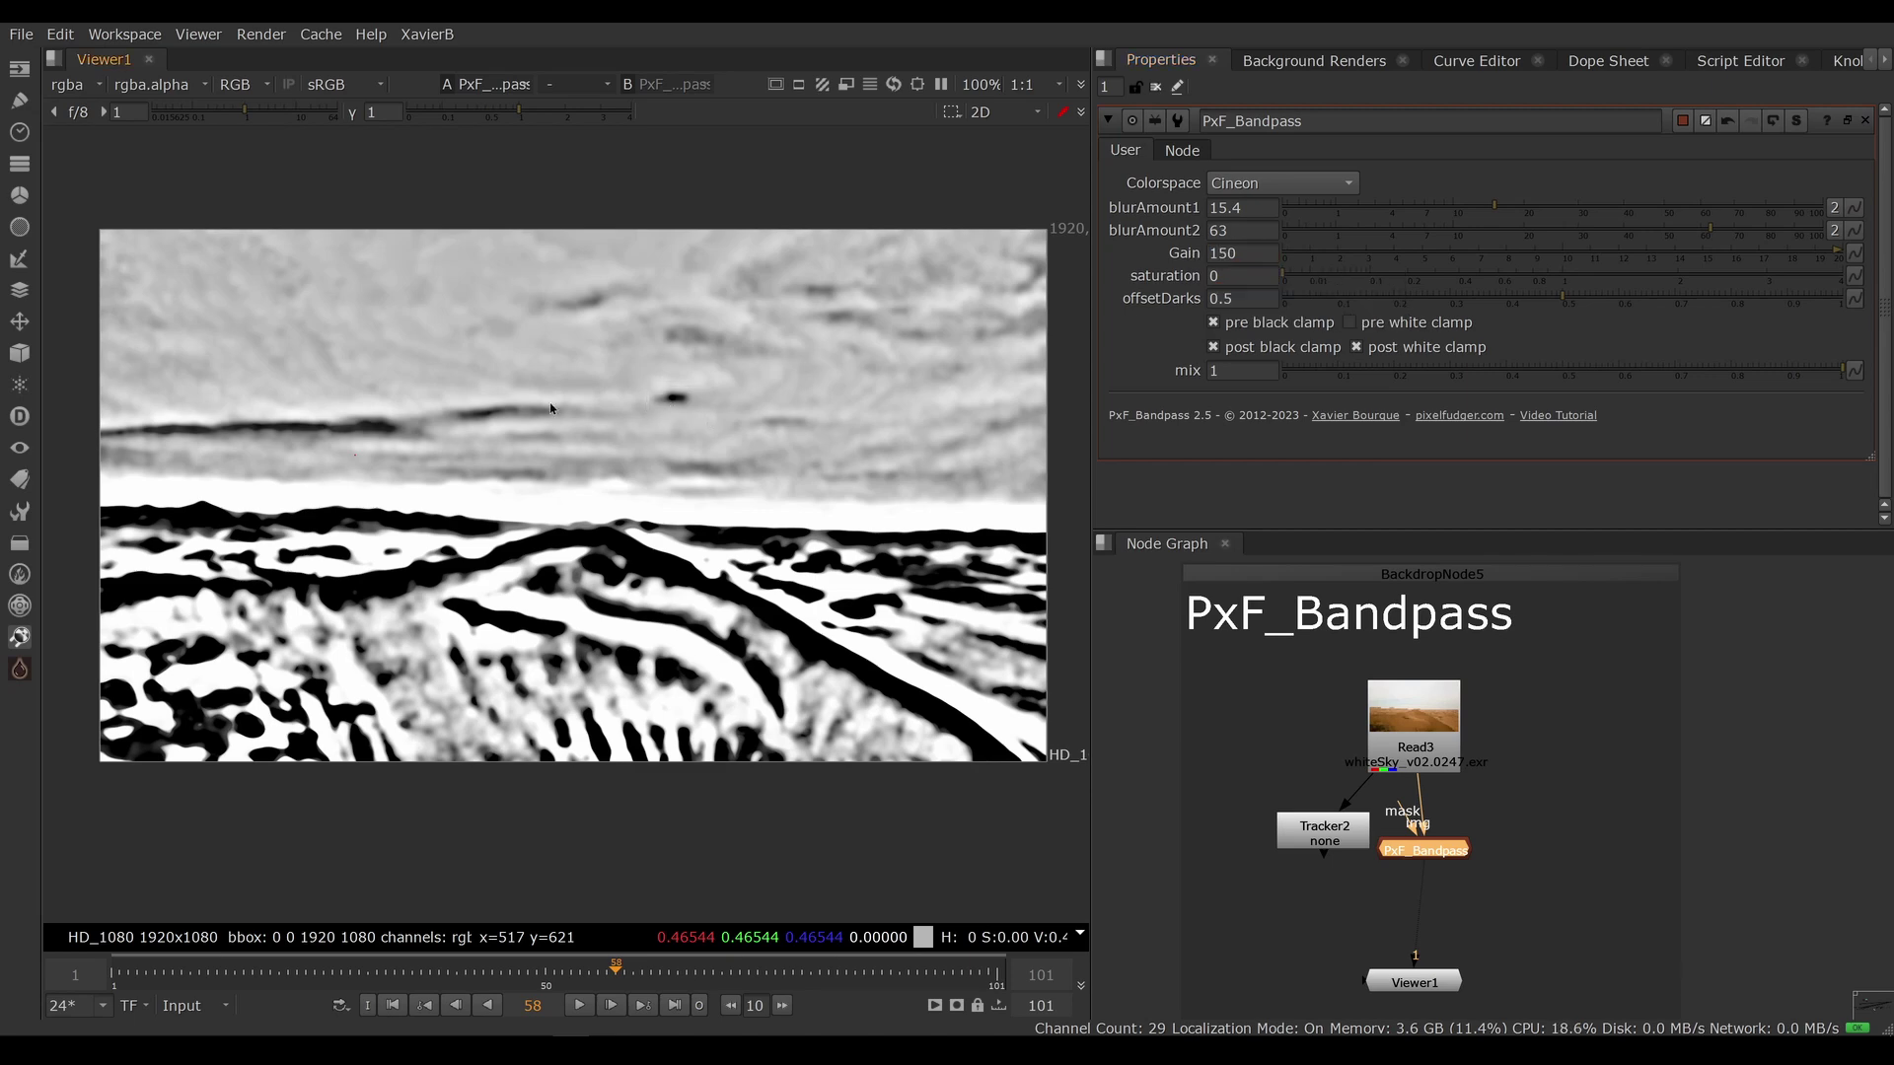
{"action": "key", "text": "Up"}
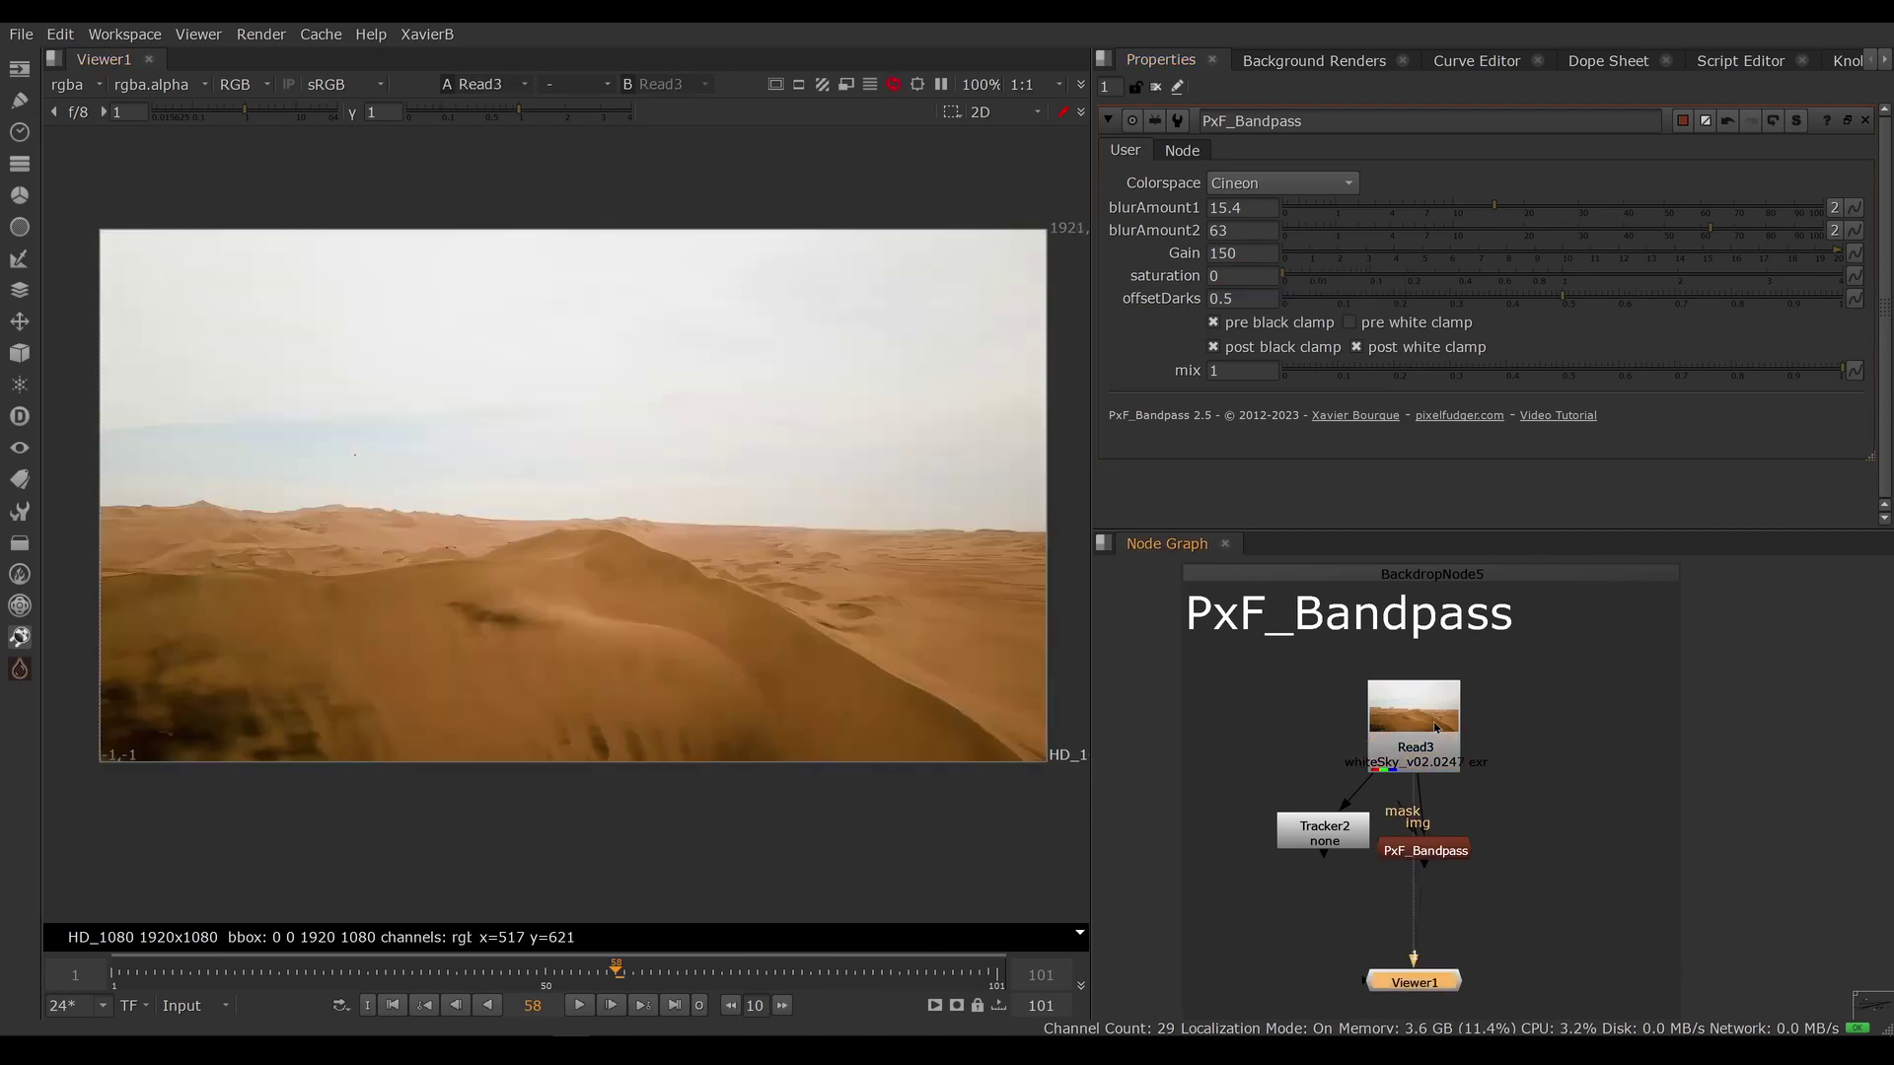
{"action": "left_click_drag", "start_coordinate": [533, 326], "coordinate": [767, 452]}
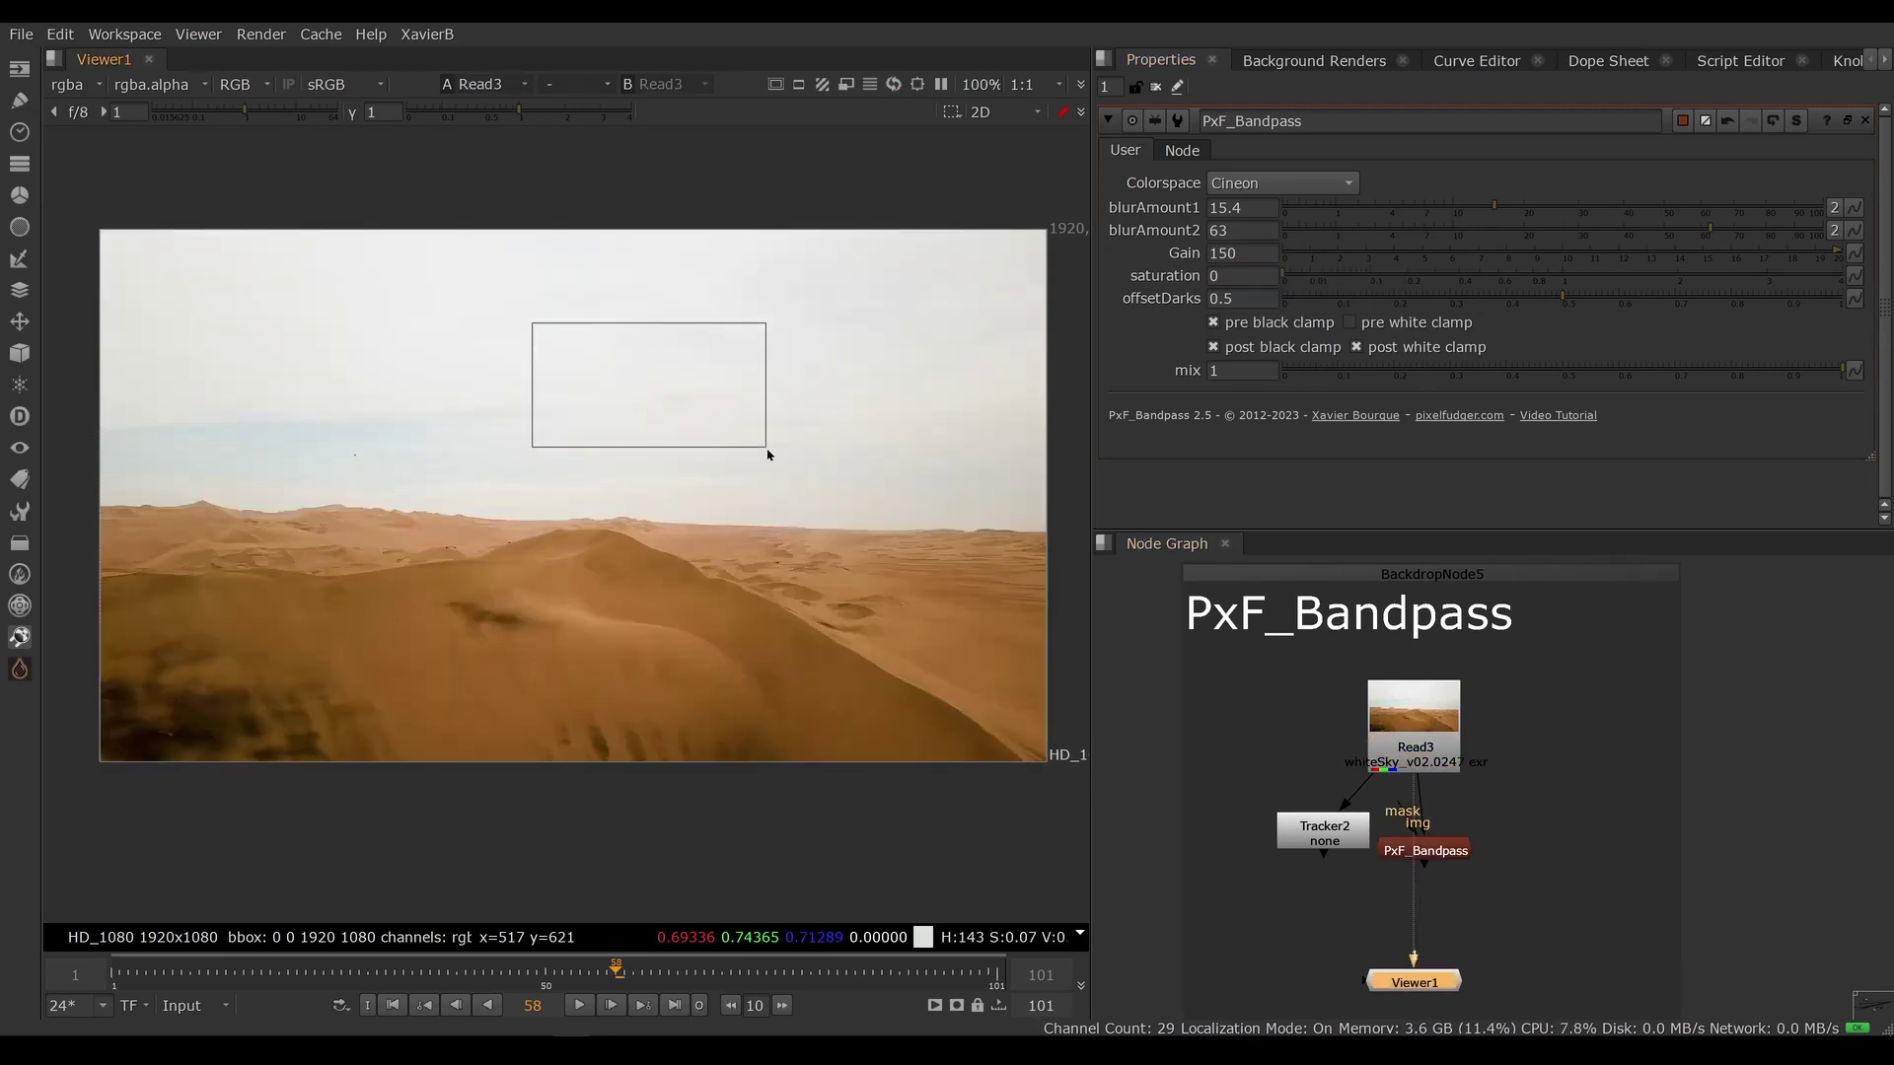
{"action": "key", "text": "Down"}
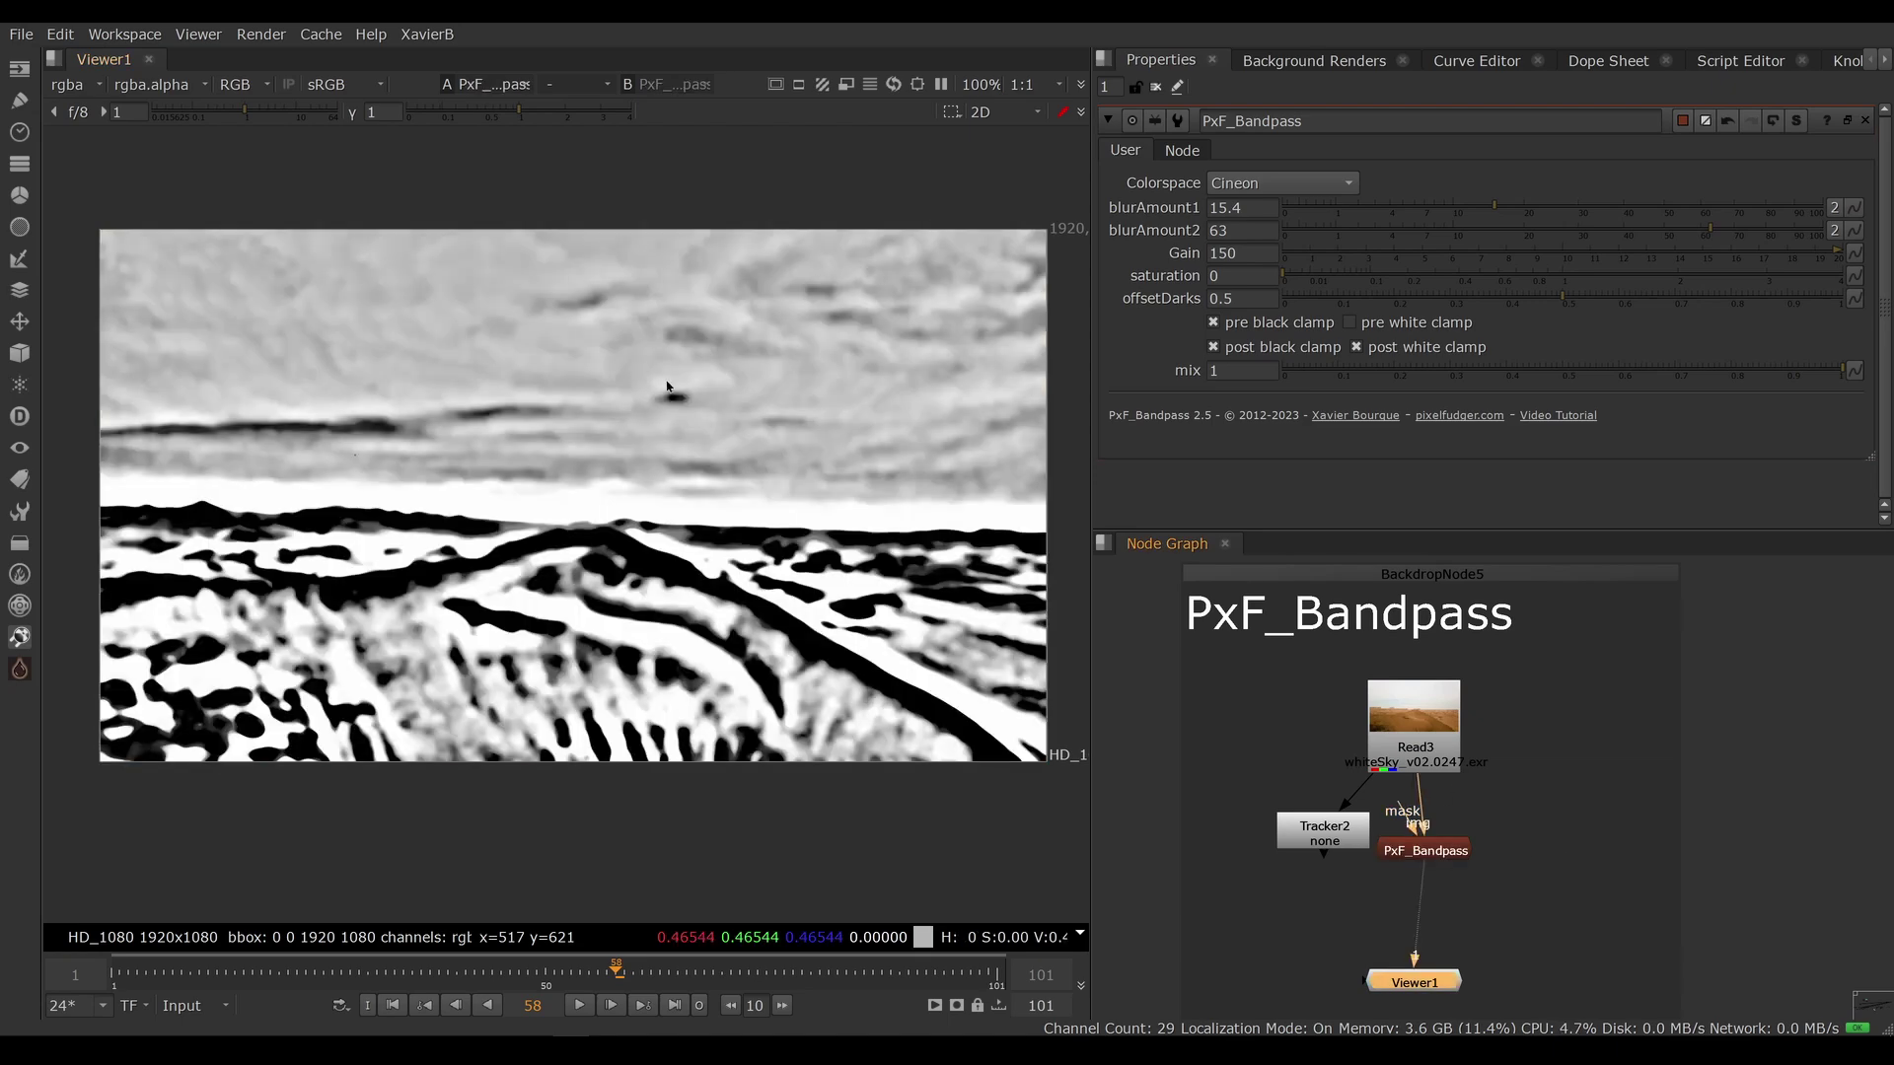
{"action": "left_click", "coordinate": [580, 1005]}
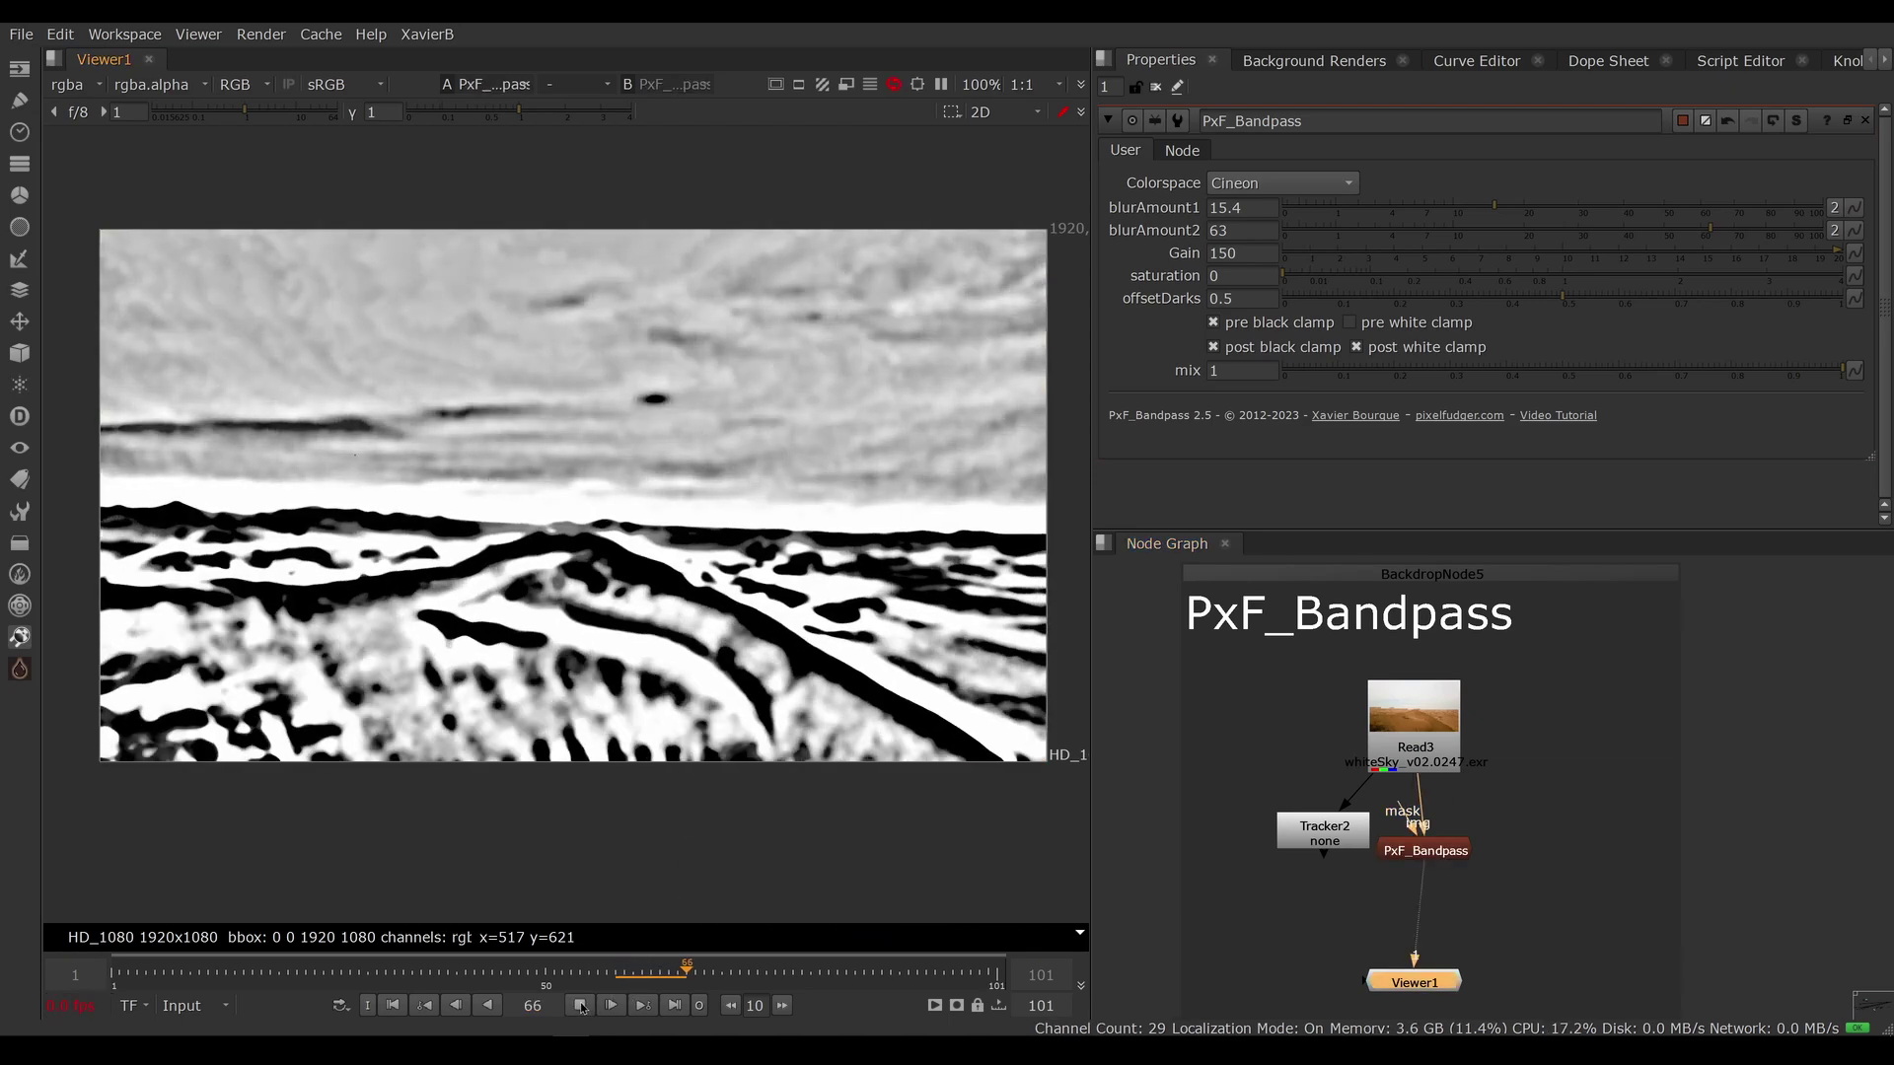
{"action": "key", "text": "k"}
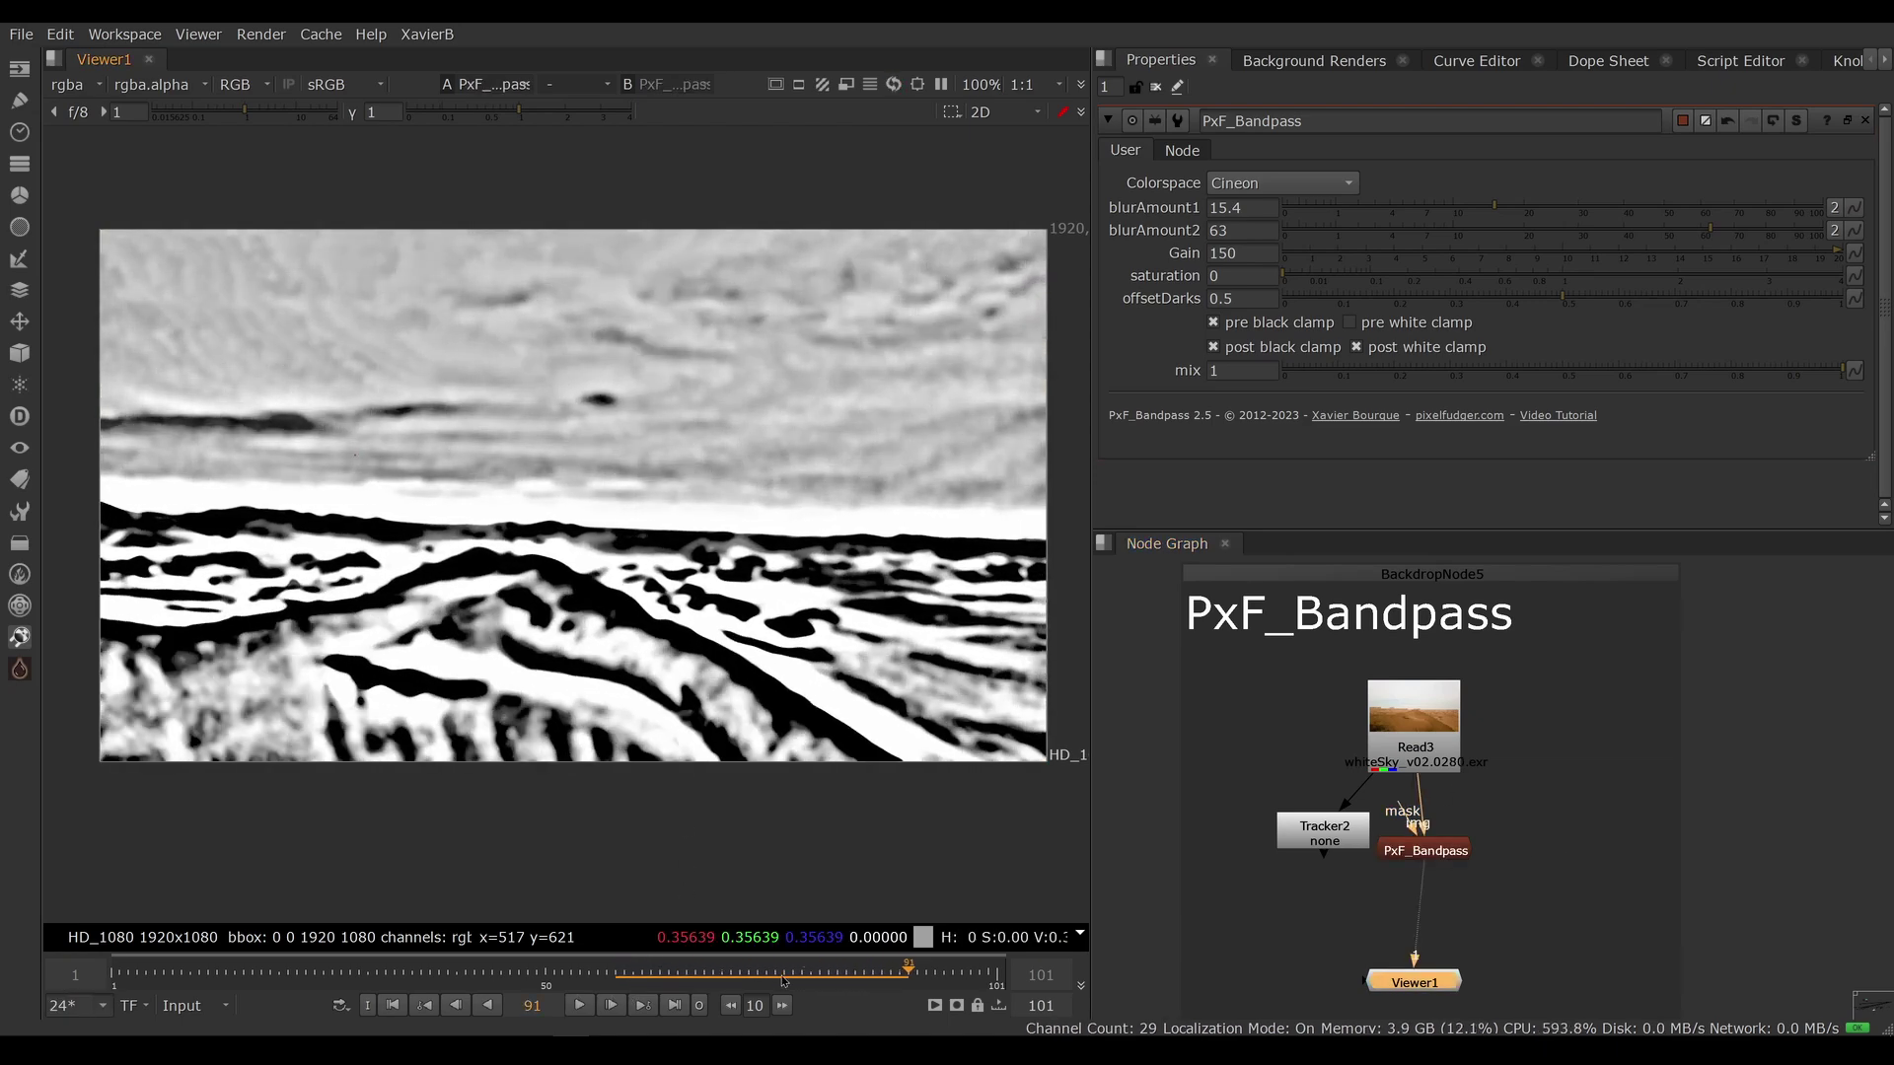
{"action": "left_click", "coordinate": [572, 972]}
{"action": "left_click", "coordinate": [545, 971]}
{"action": "left_click_drag", "start_coordinate": [545, 968], "coordinate": [661, 968]}
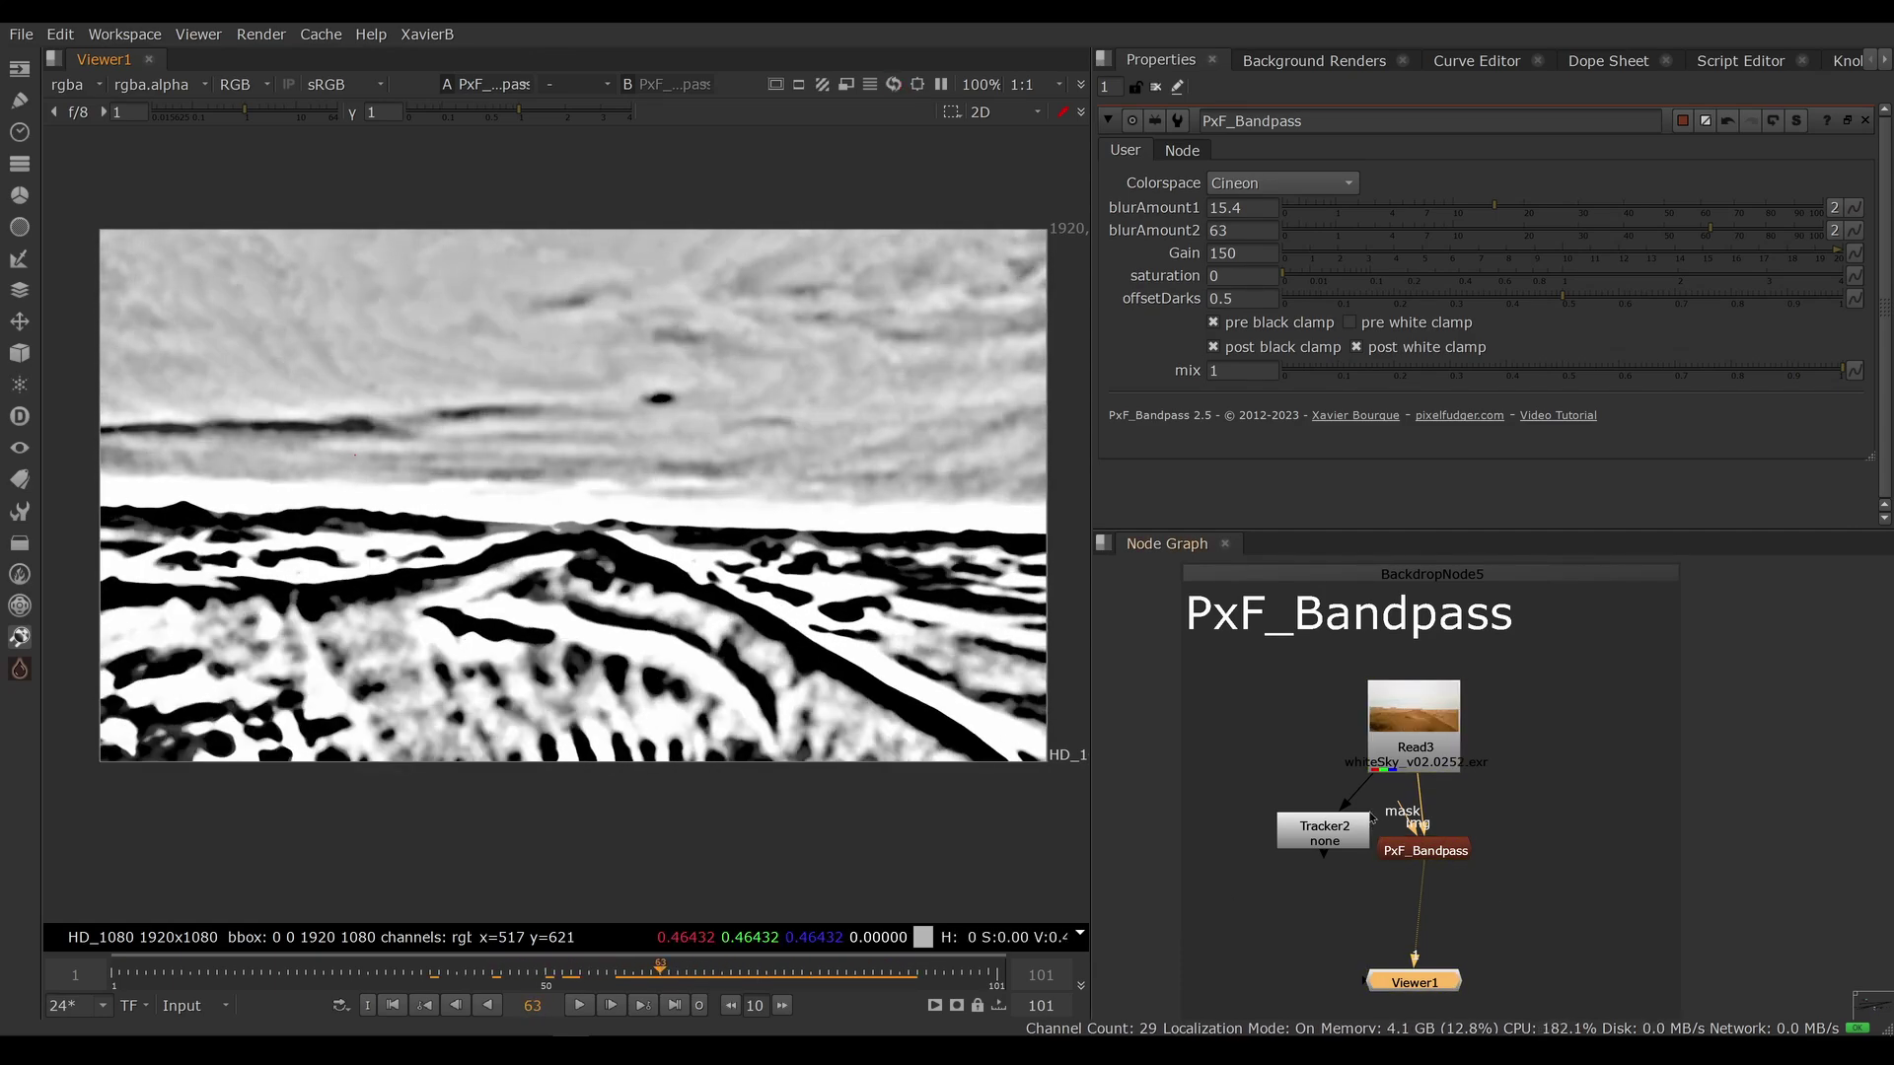
Insert Tracker2 after PxF_Bandpass and place track 1 on the dark sky speck with an enlarged search area.
{"action": "left_click_drag", "start_coordinate": [1440, 853], "coordinate": [1430, 822]}
{"action": "left_click_drag", "start_coordinate": [1306, 828], "coordinate": [1358, 887]}
{"action": "double_click", "coordinate": [1358, 887]}
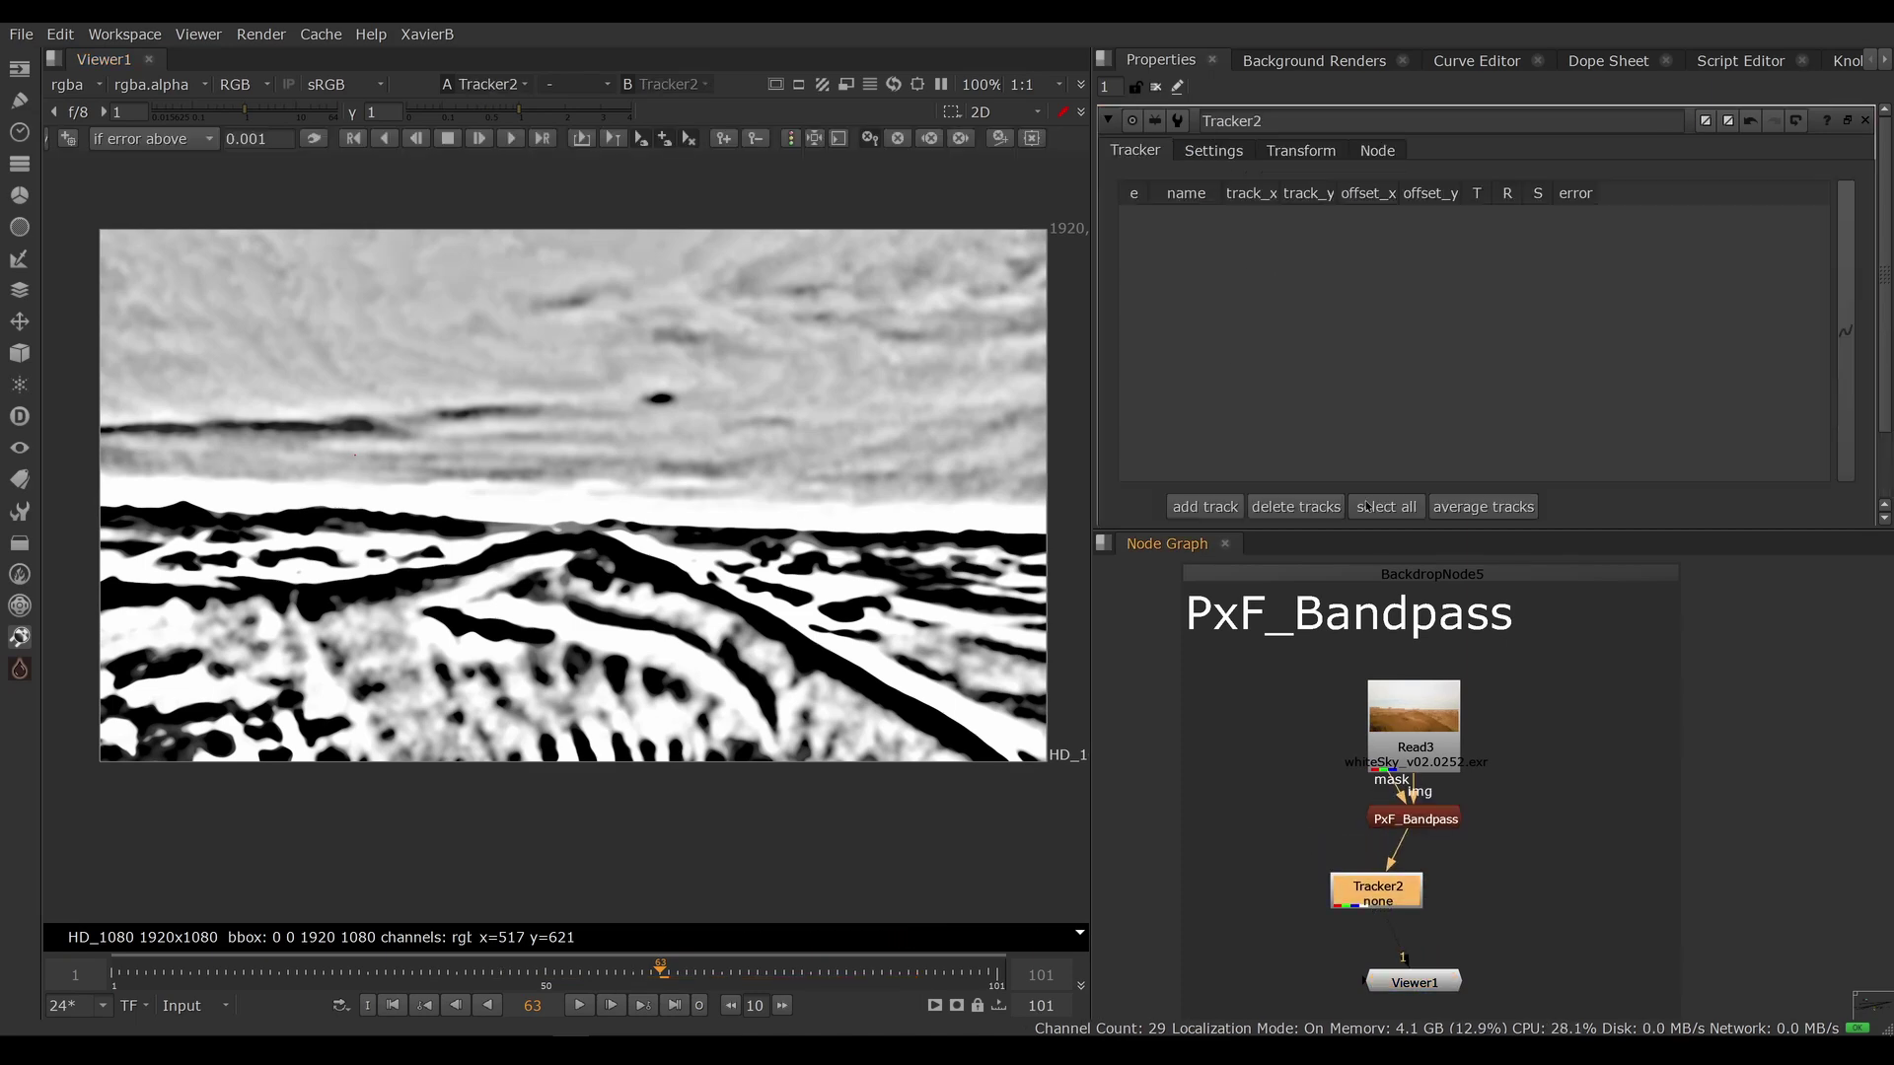
{"action": "left_click", "coordinate": [663, 402], "text": "ctrl+alt"}
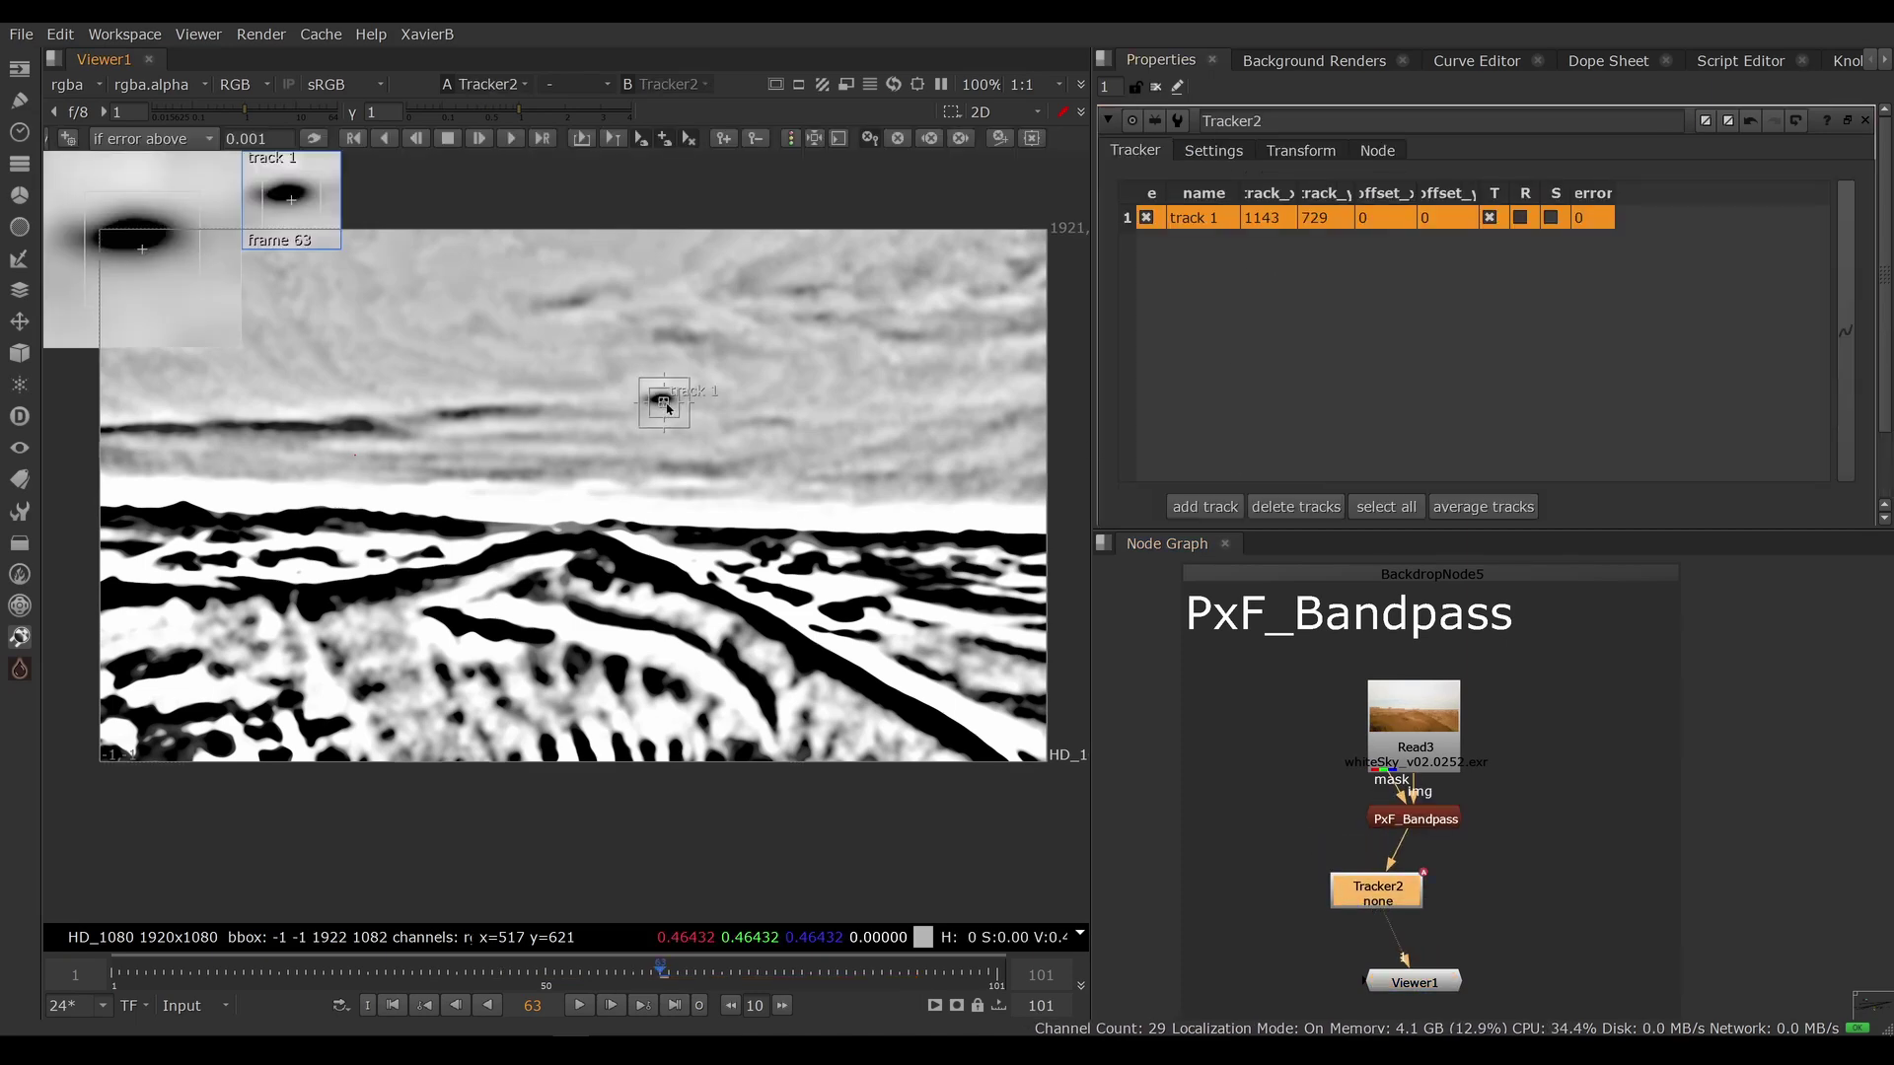
{"action": "left_click_drag", "start_coordinate": [664, 403], "coordinate": [665, 399]}
{"action": "left_click_drag", "start_coordinate": [1396, 899], "coordinate": [1434, 900]}
{"action": "left_click_drag", "start_coordinate": [1446, 822], "coordinate": [1444, 834]}
{"action": "left_click_drag", "start_coordinate": [691, 424], "coordinate": [725, 445]}
Track the speck forward, then backward from frame 65, and scrub to frame 58 to check it.
{"action": "left_click", "coordinate": [513, 141]}
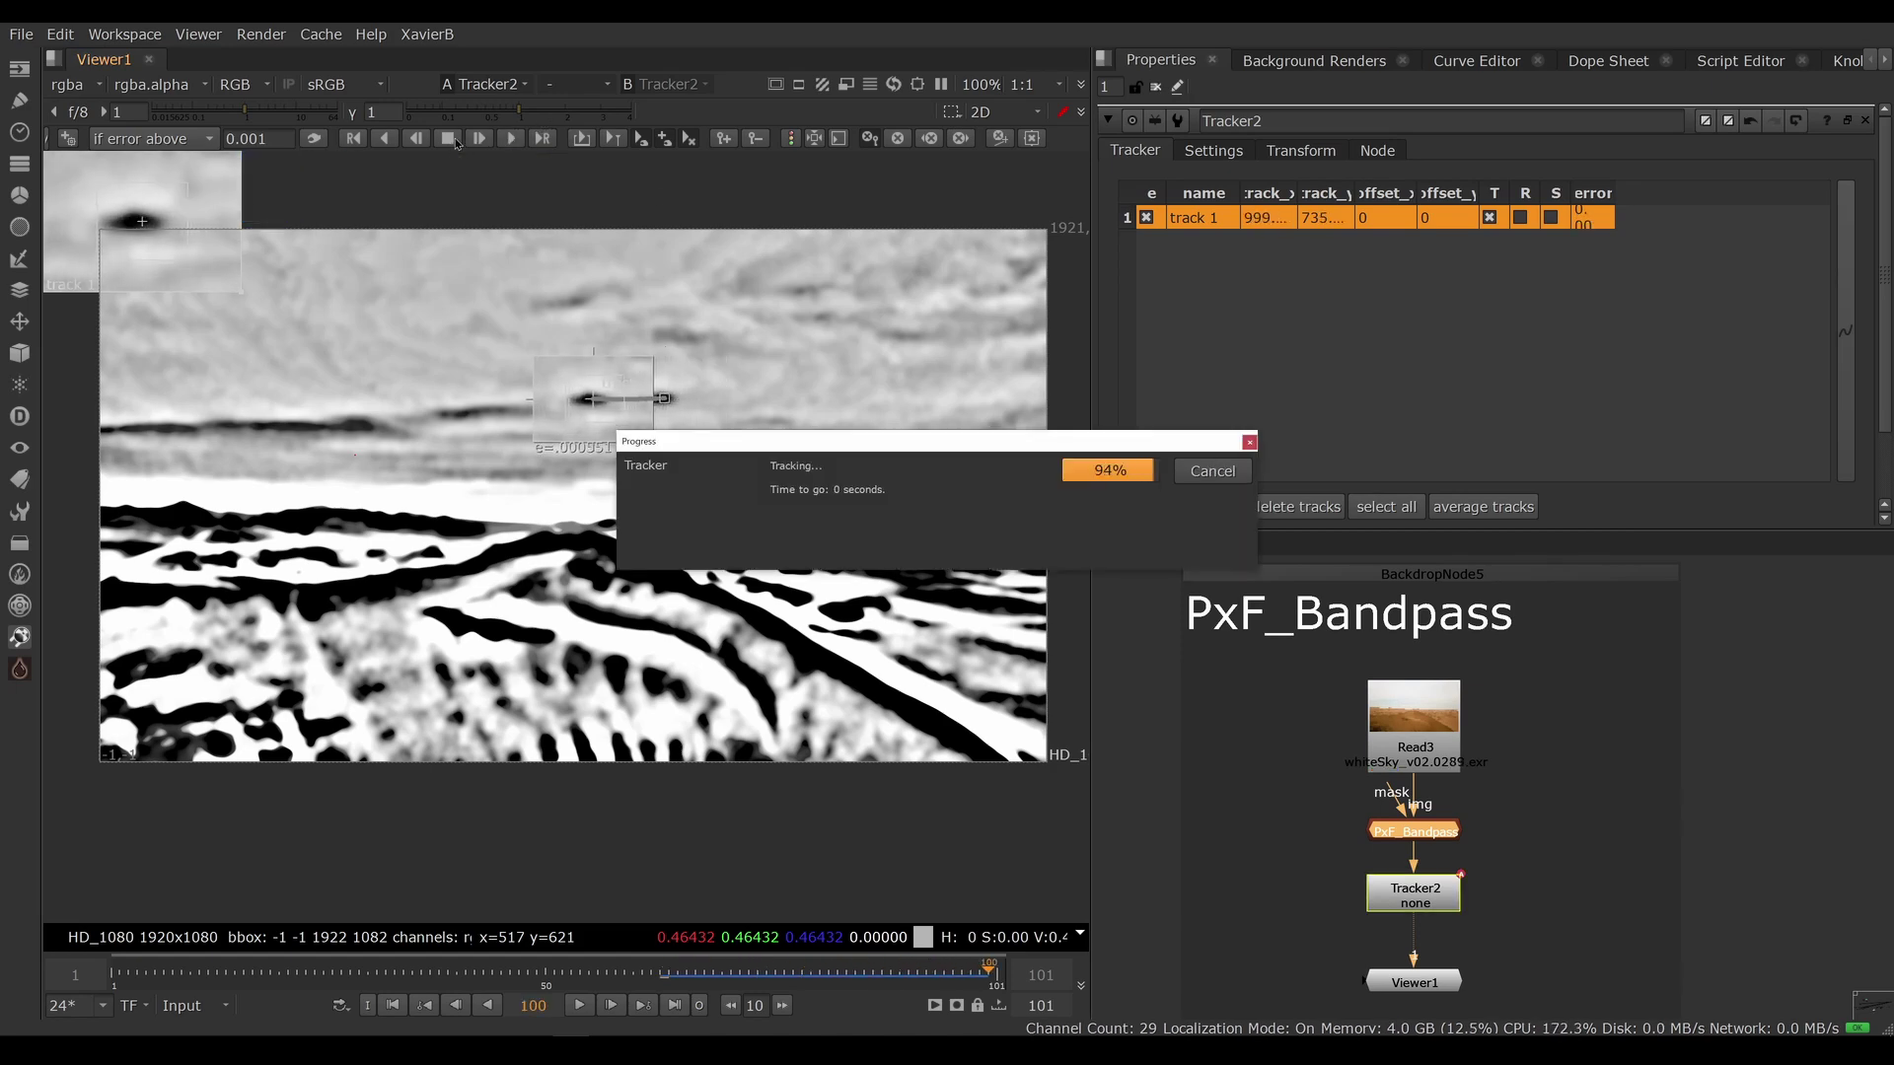
{"action": "left_click", "coordinate": [680, 972]}
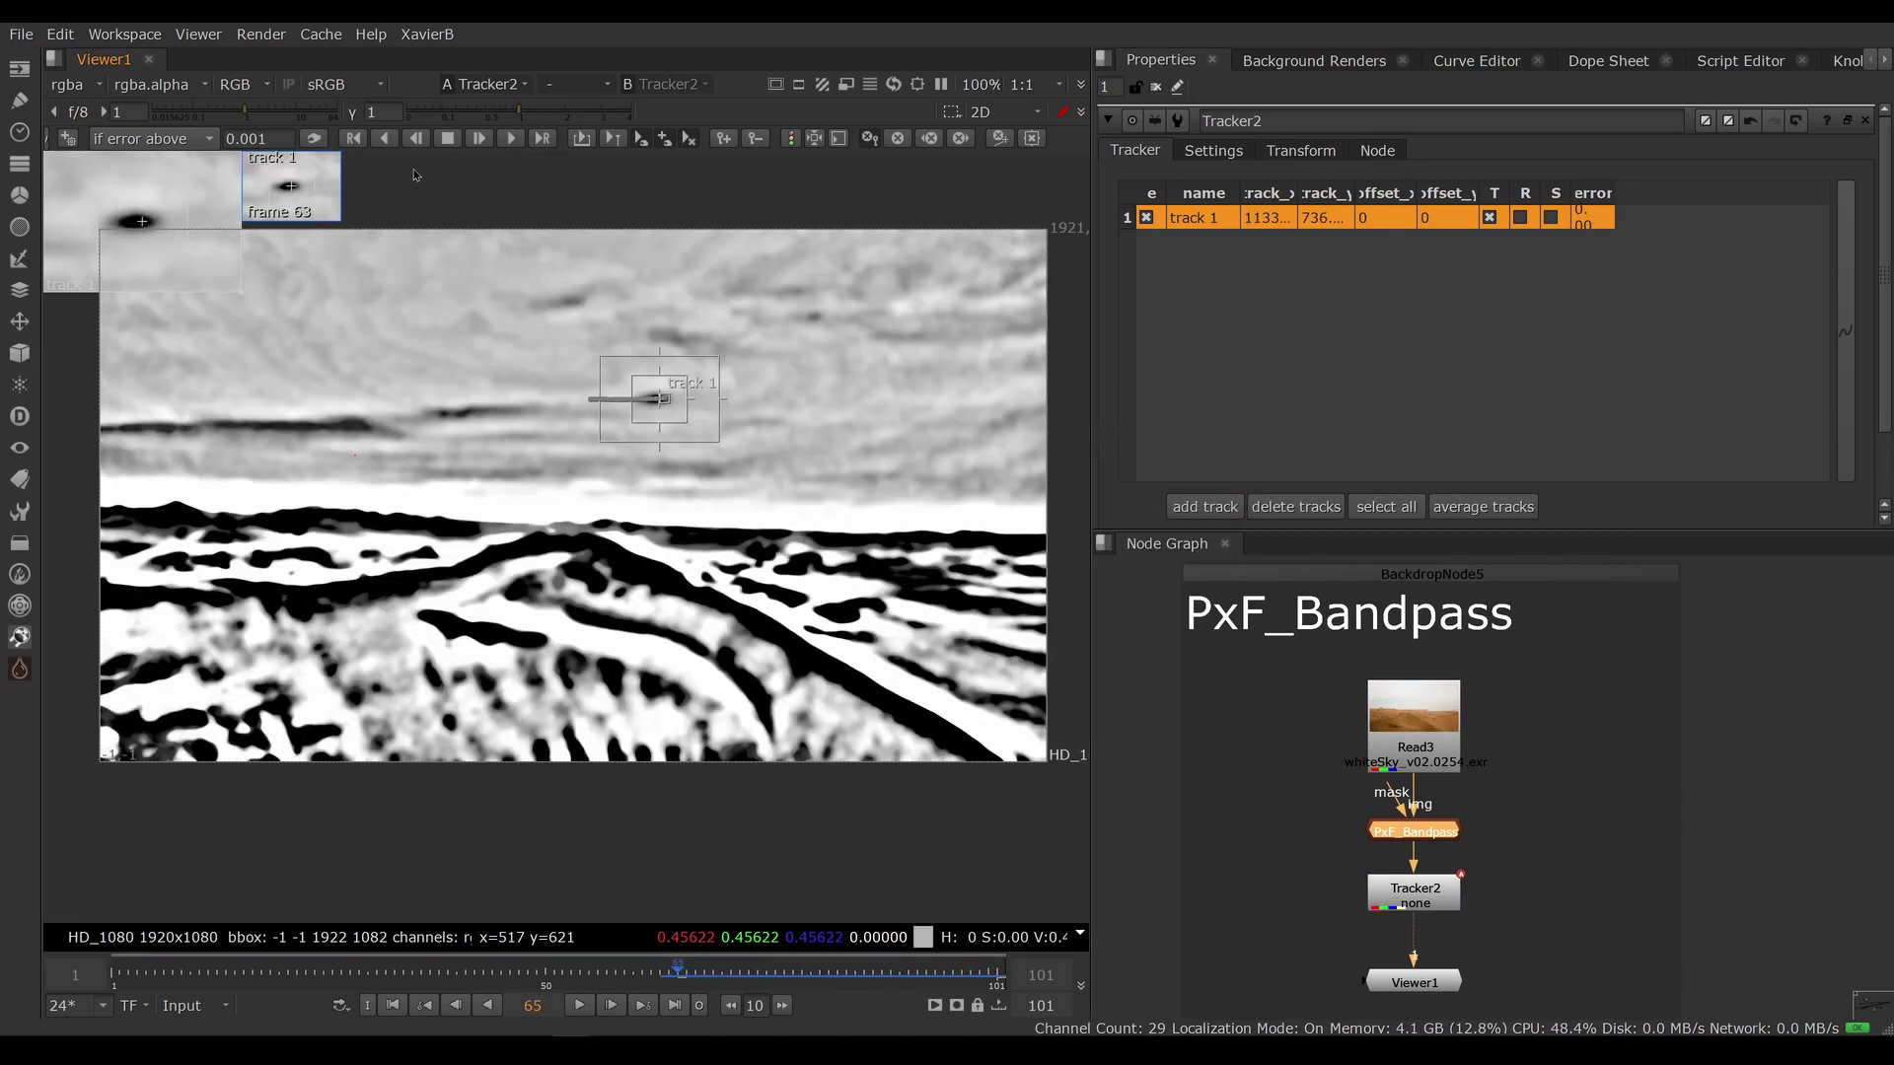
{"action": "left_click", "coordinate": [416, 139]}
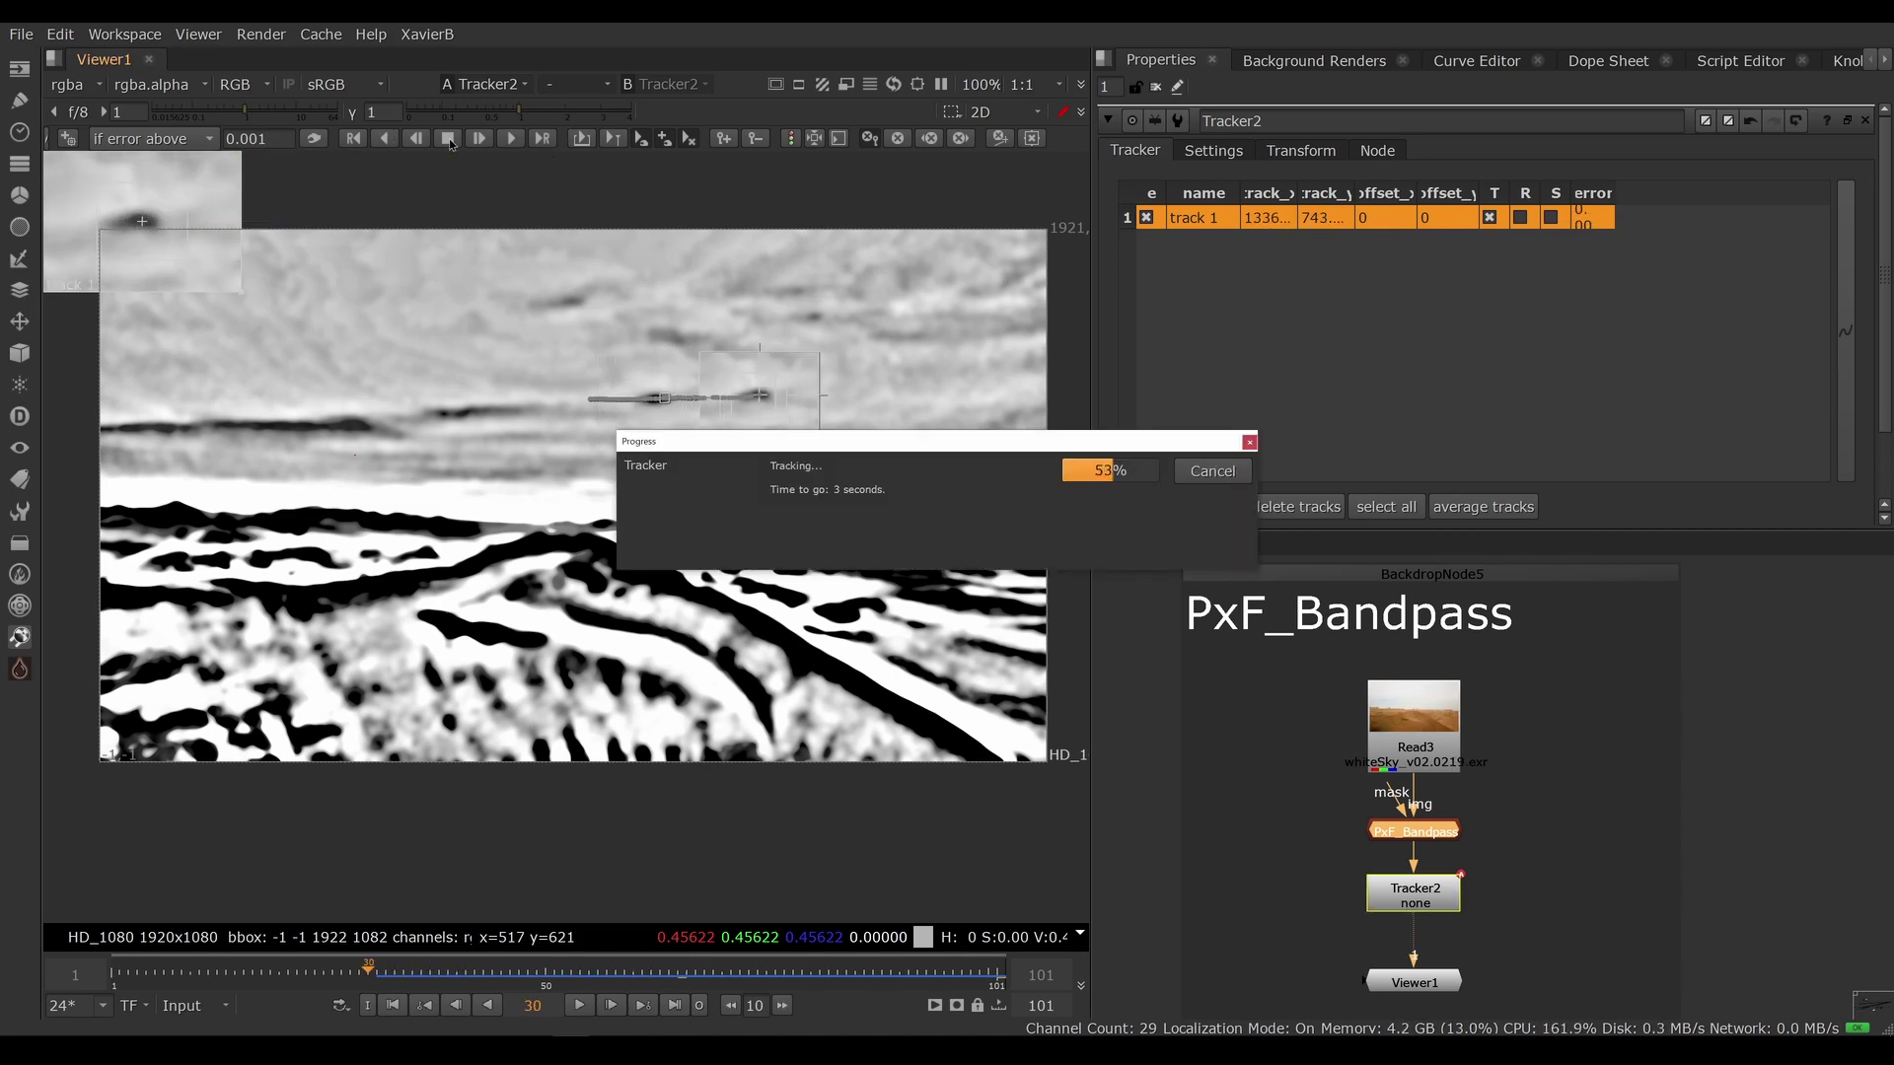
{"action": "left_click", "coordinate": [448, 140]}
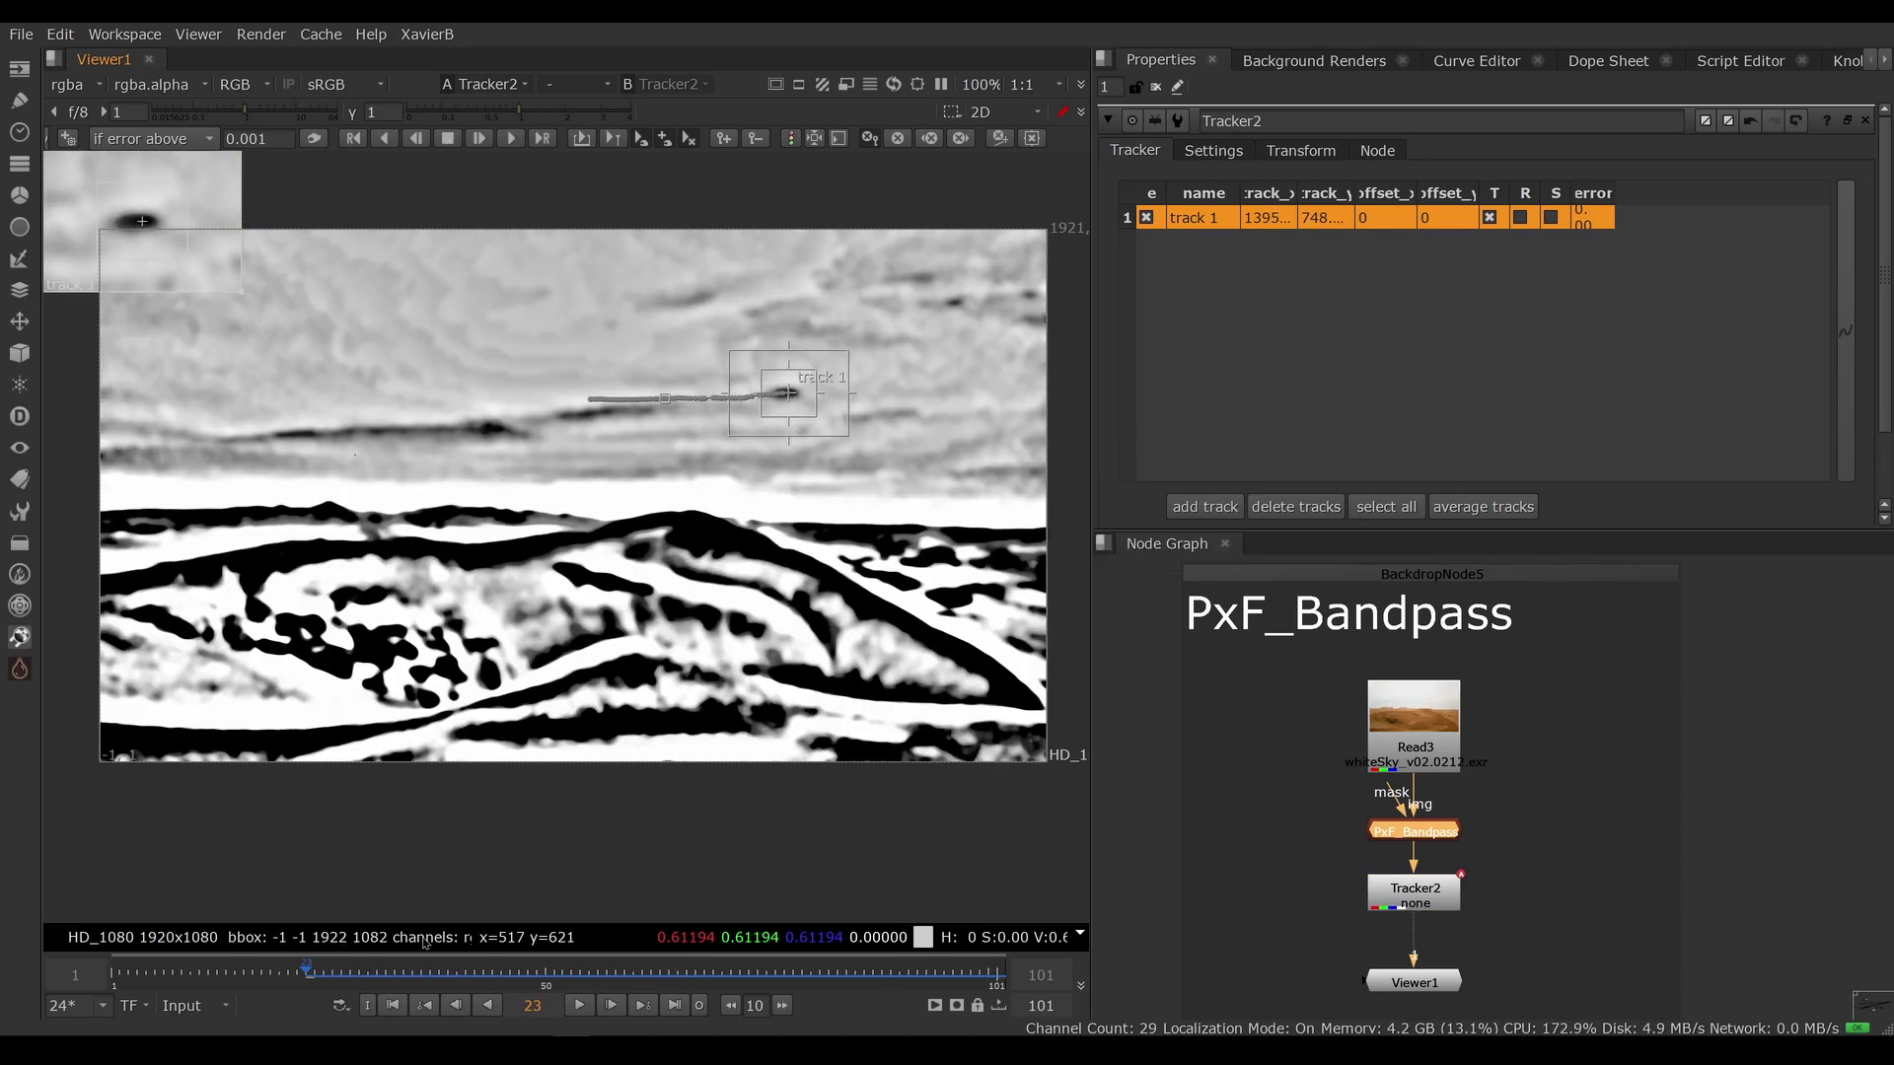
{"action": "left_click_drag", "start_coordinate": [404, 972], "coordinate": [668, 974]}
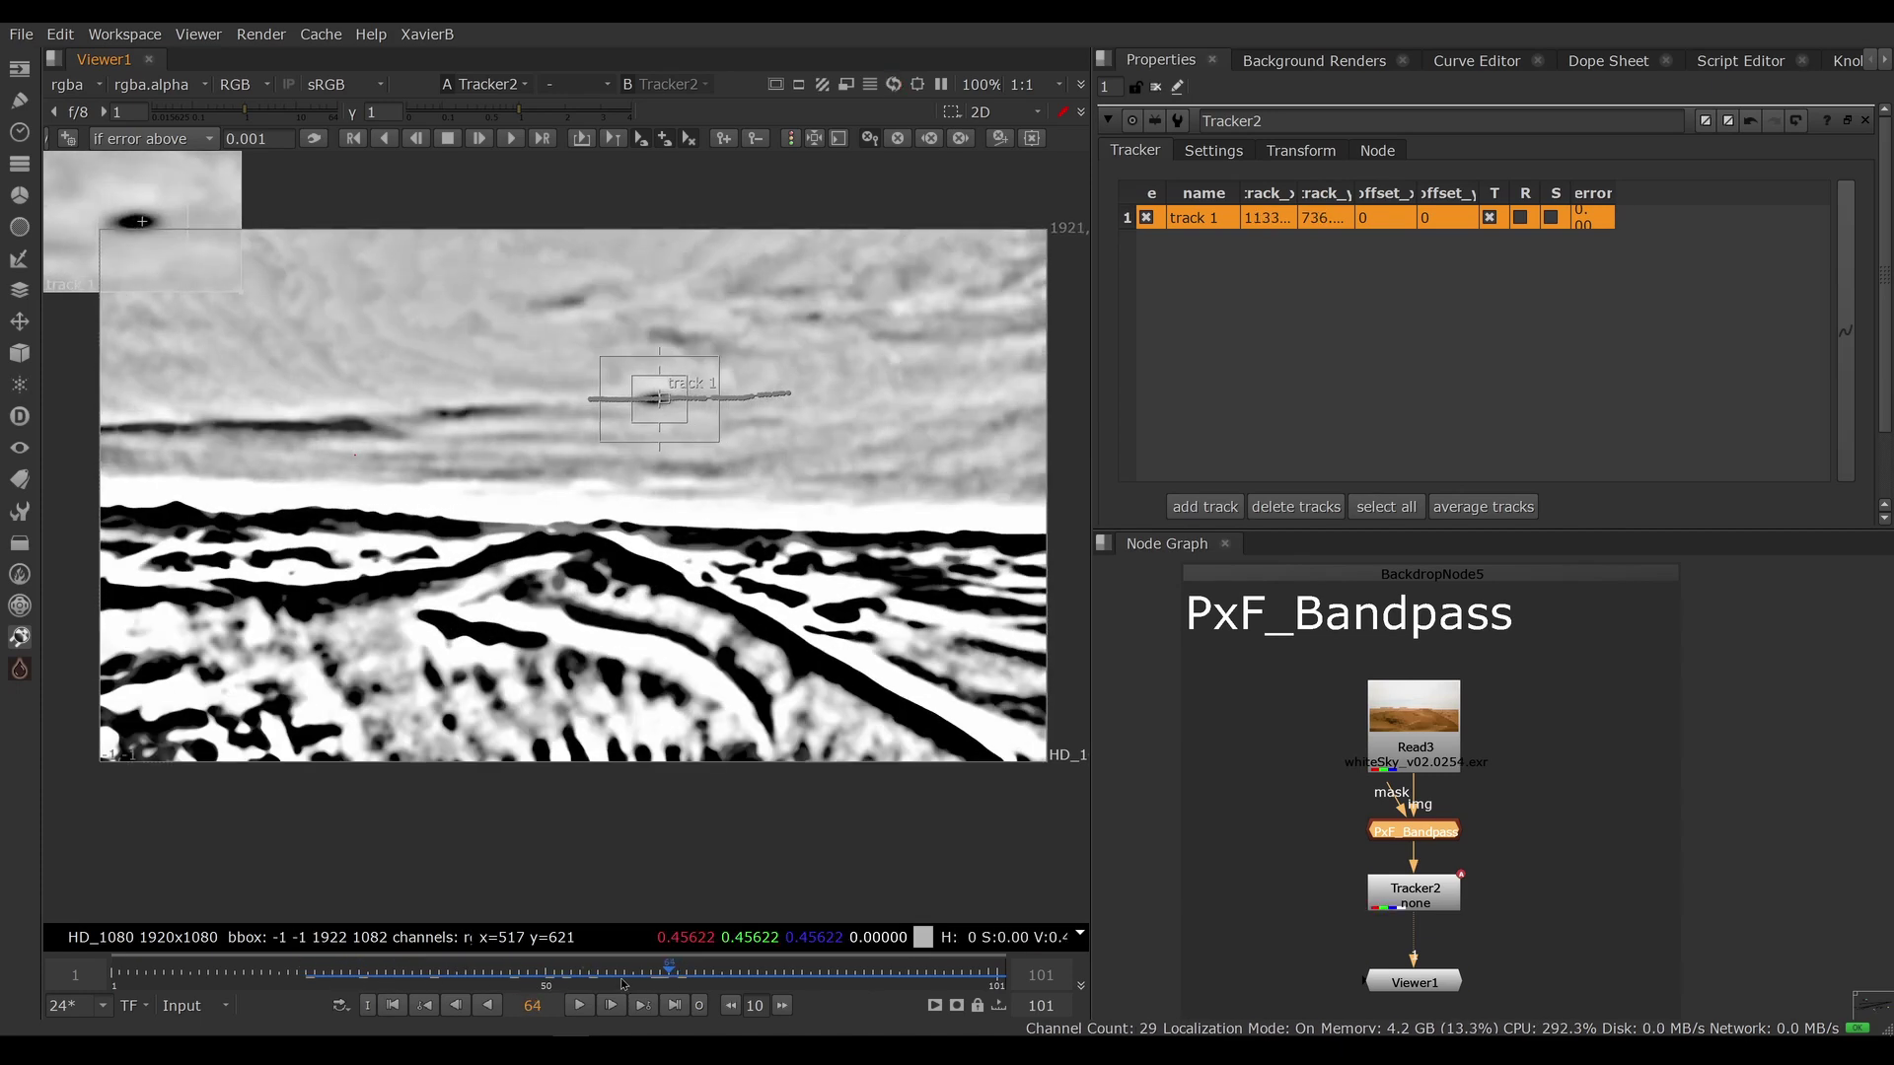
{"action": "left_click", "coordinate": [618, 974]}
{"action": "double_click", "coordinate": [1445, 834]}
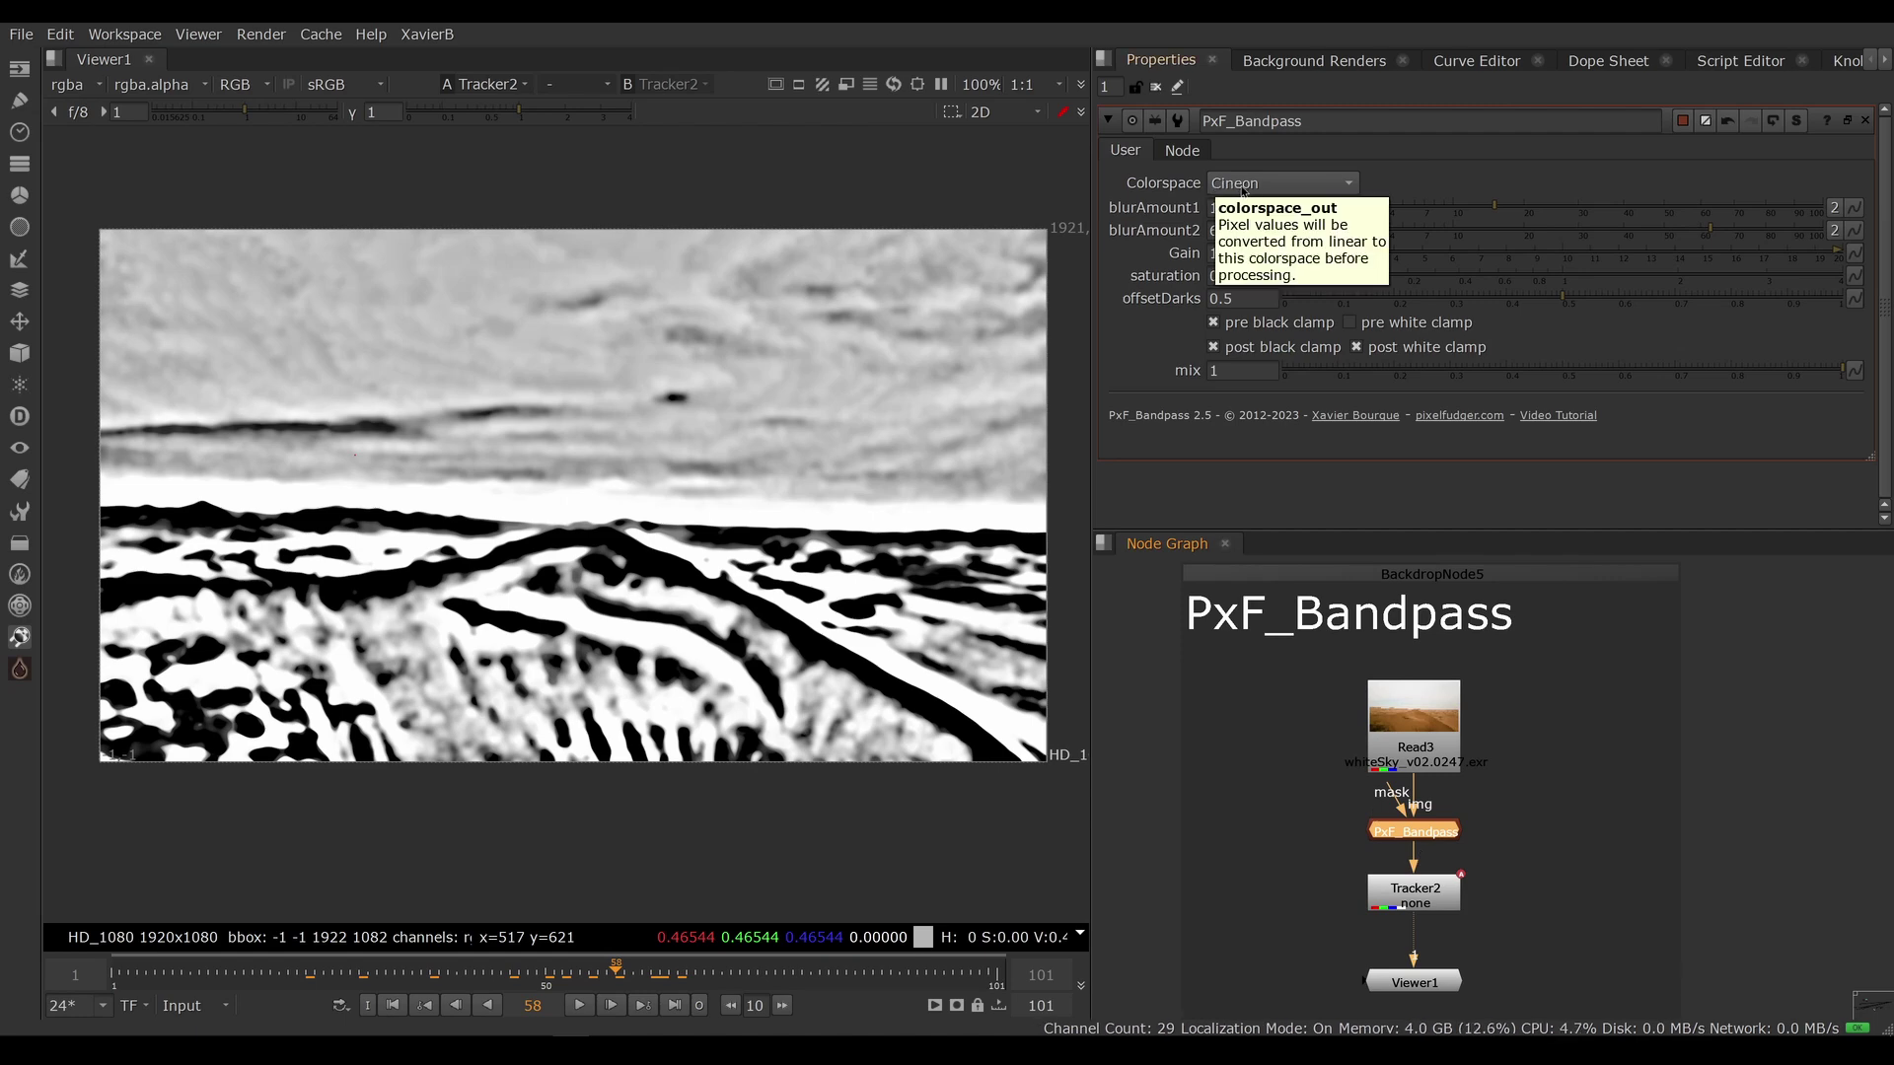
{"action": "left_click", "coordinate": [1284, 186]}
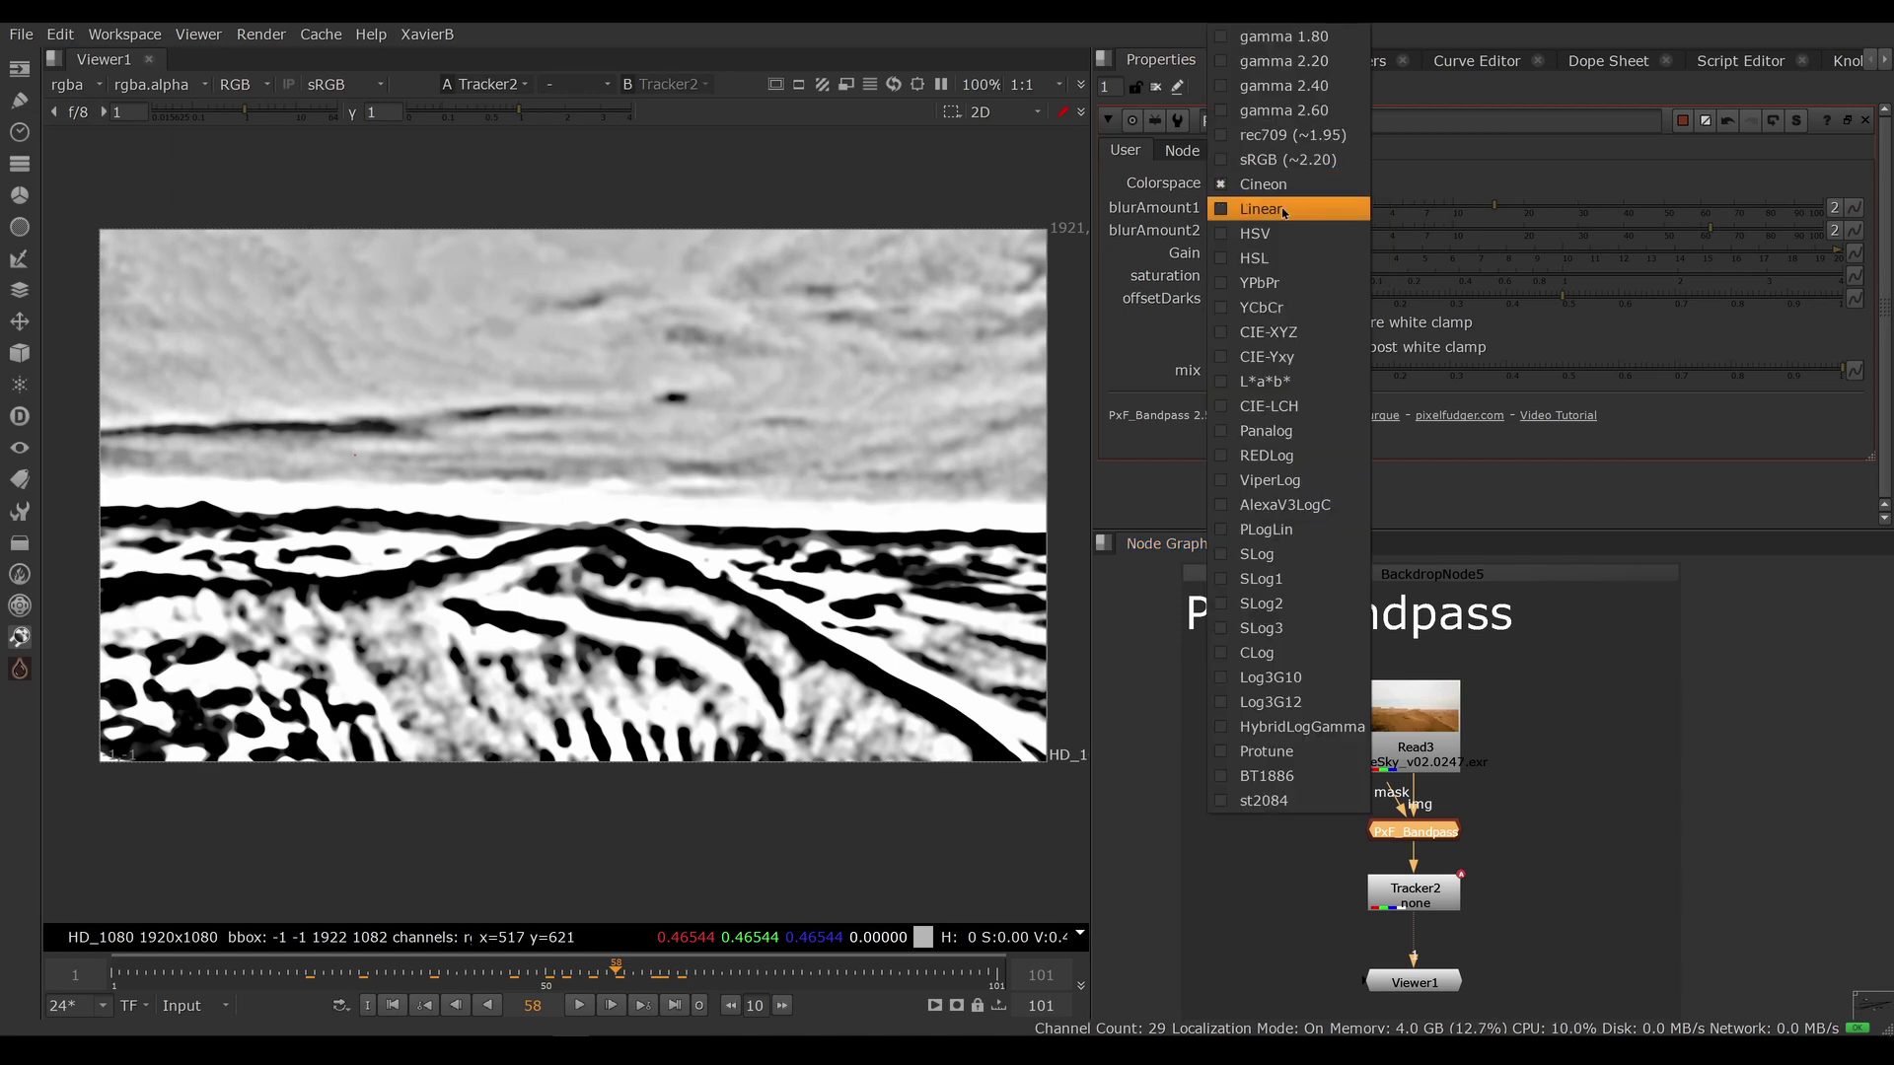
{"action": "left_click", "coordinate": [1284, 209]}
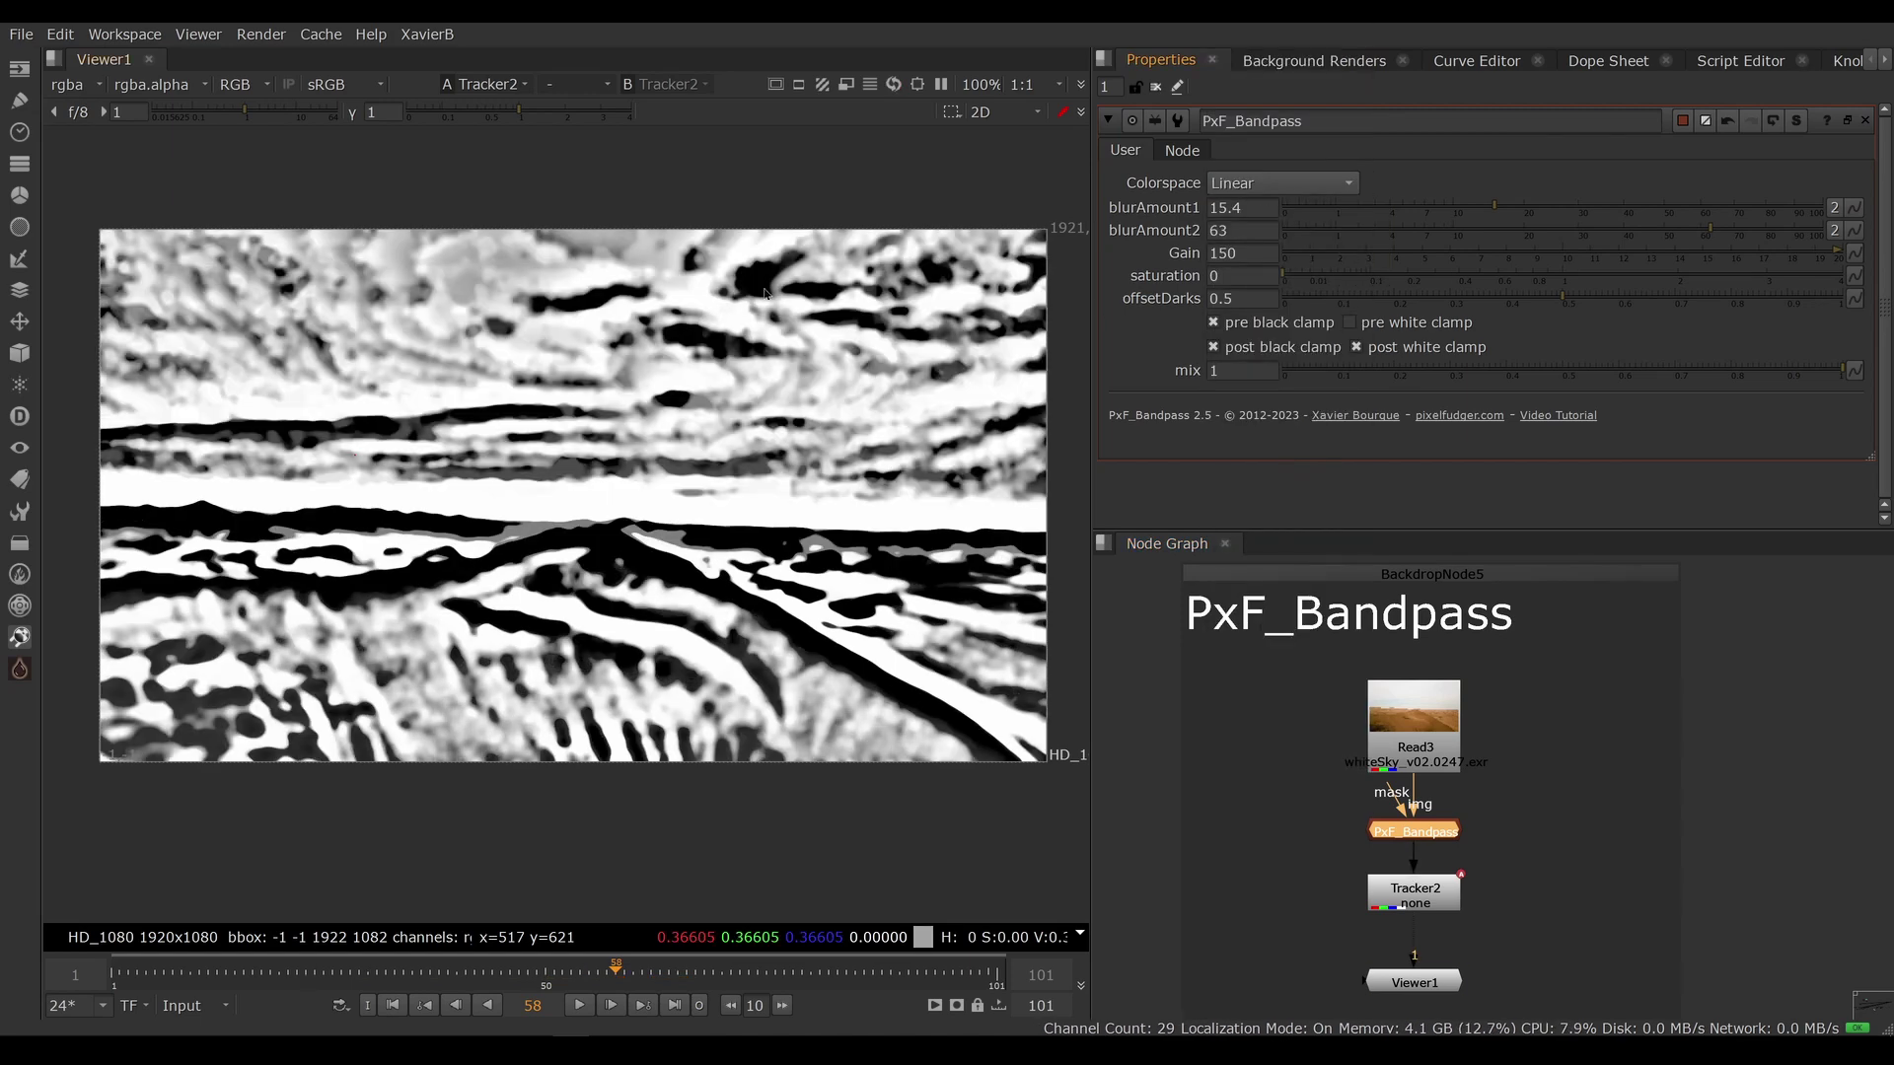
{"action": "left_click", "coordinate": [1311, 185]}
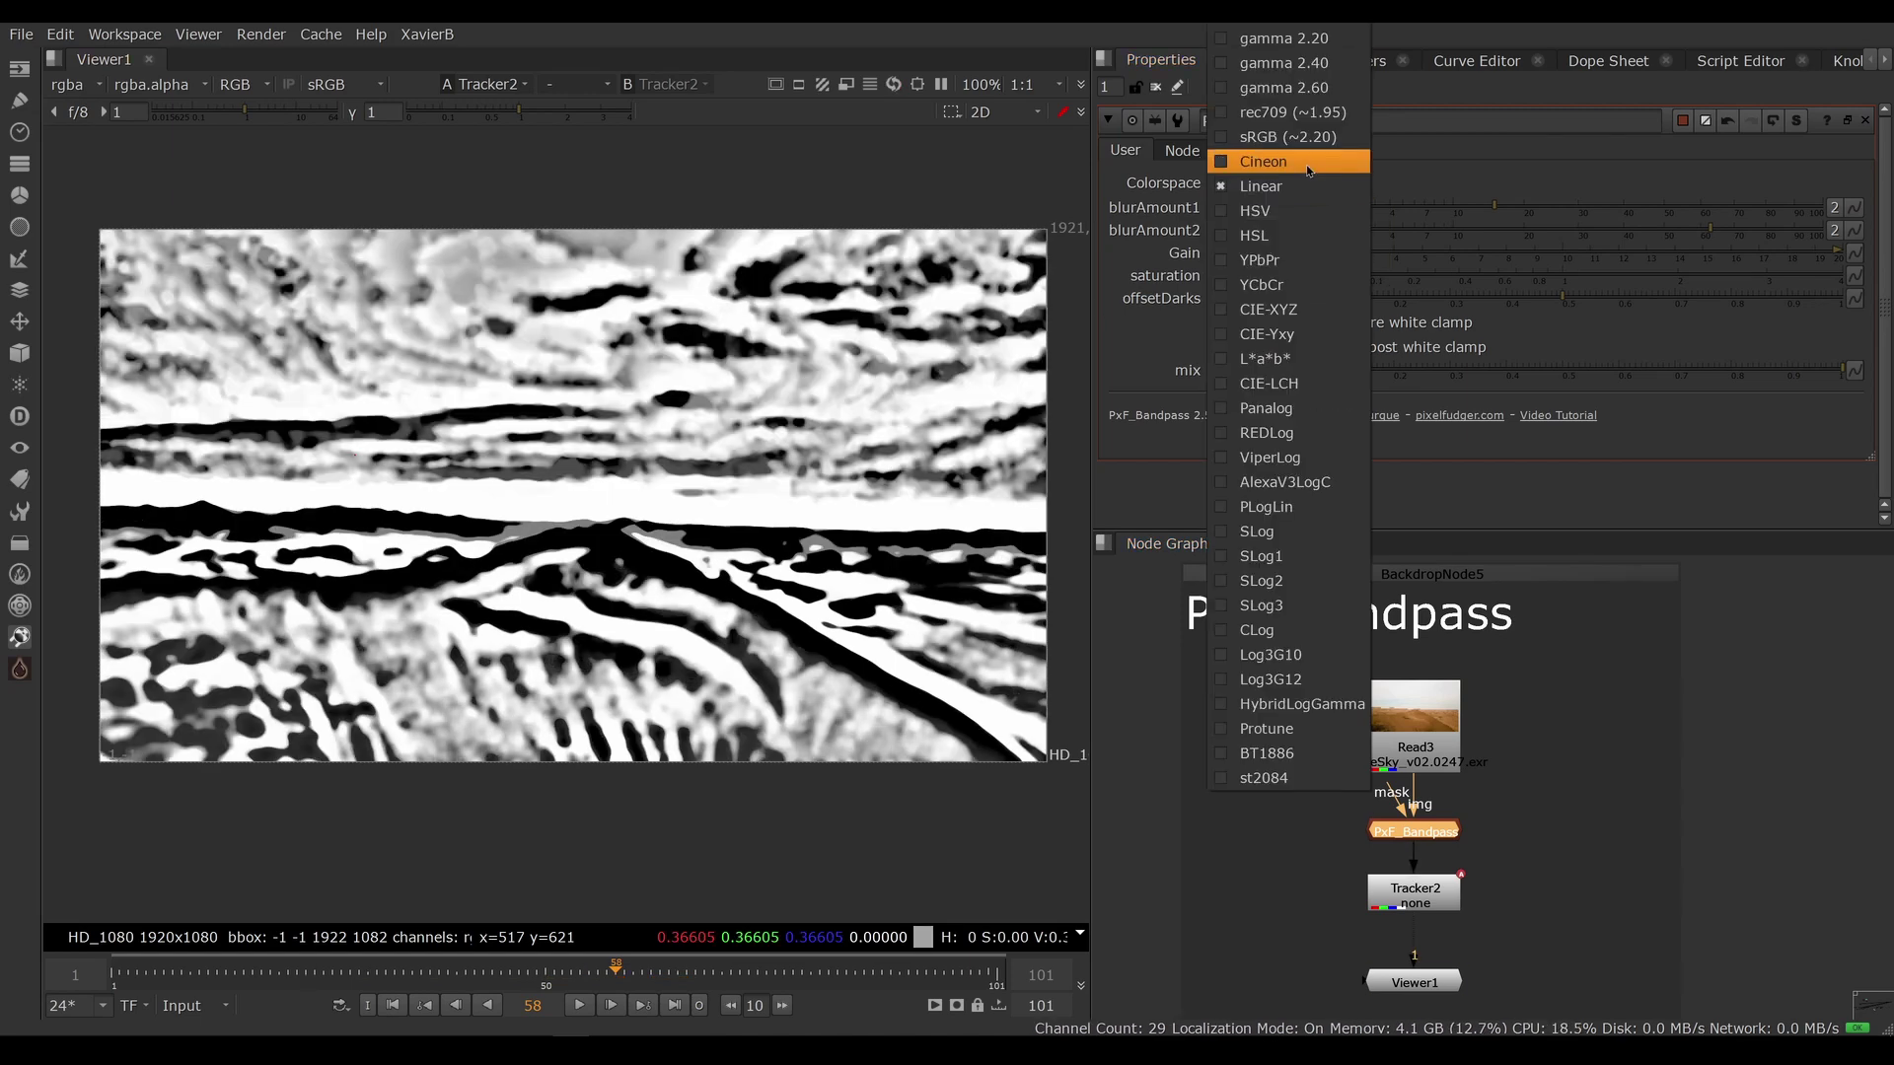
{"action": "left_click", "coordinate": [1307, 167]}
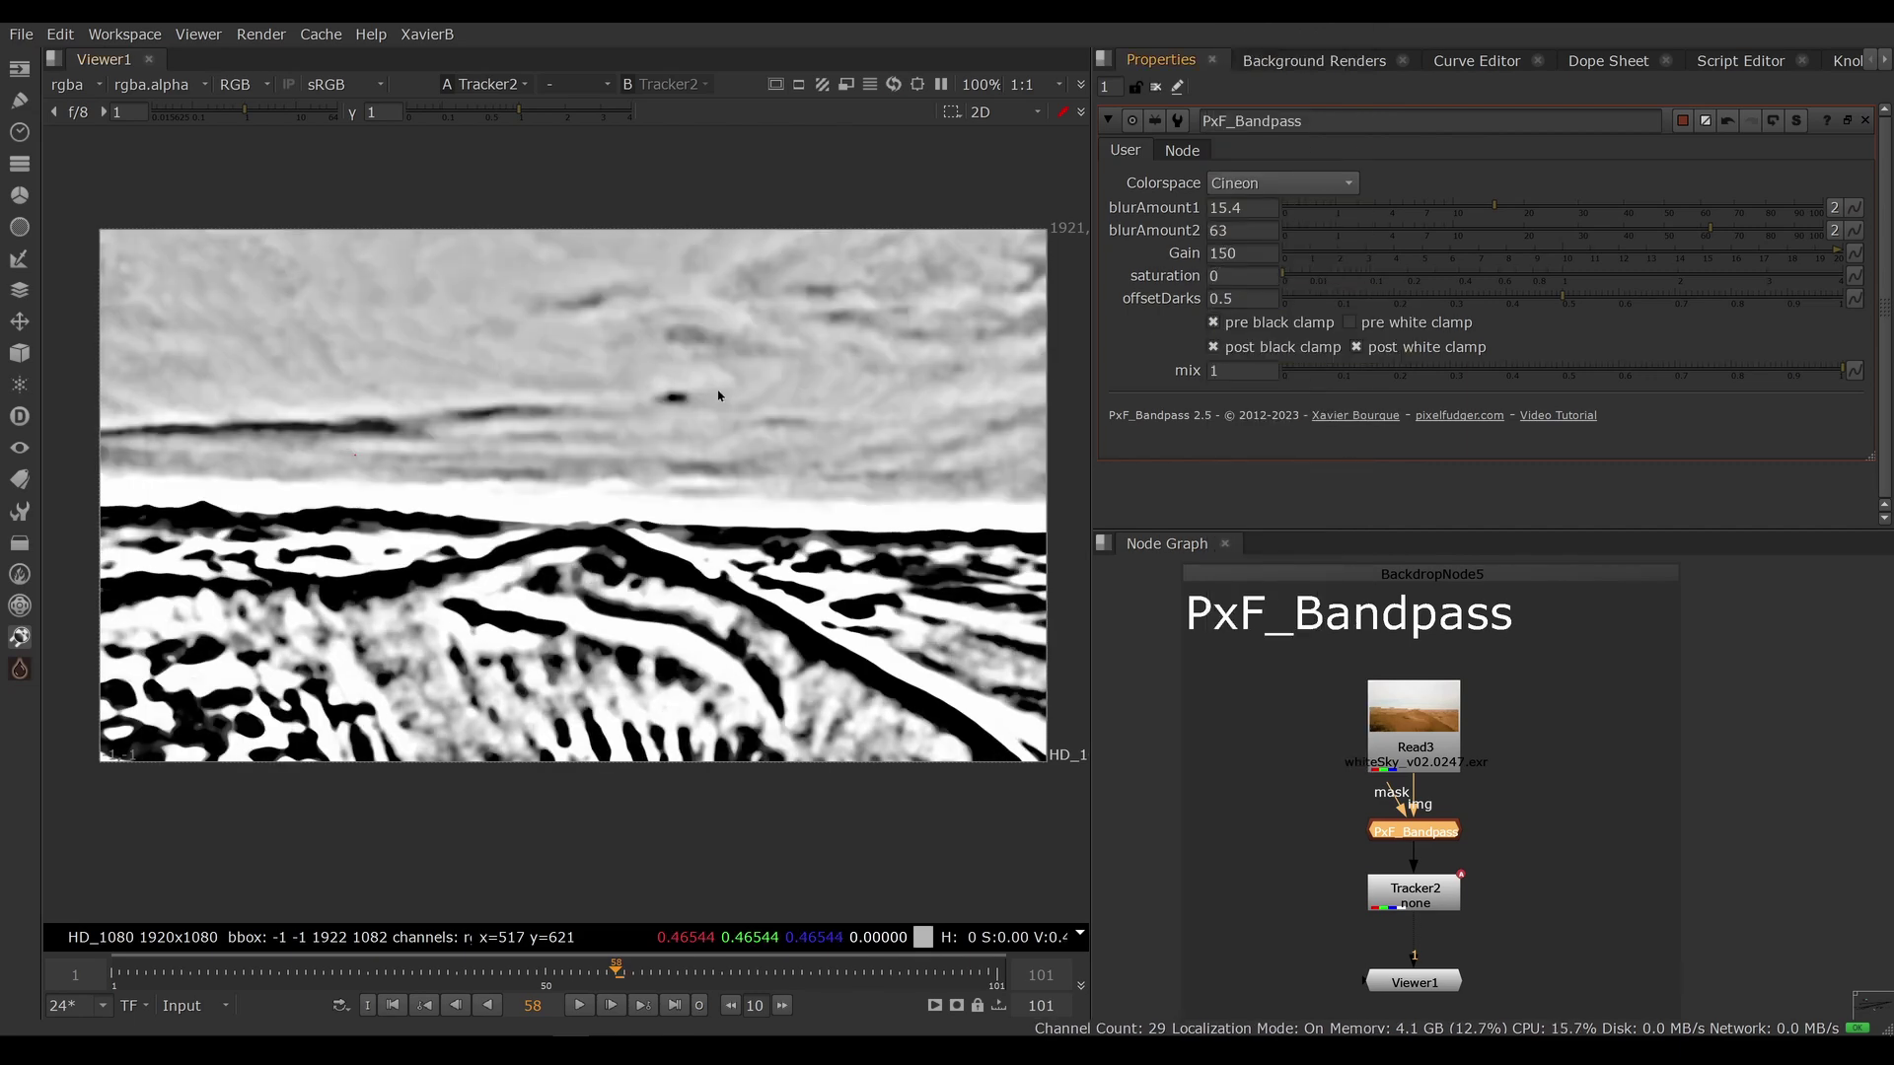
{"action": "left_click", "coordinate": [1258, 208]}
{"action": "left_click", "coordinate": [1241, 232]}
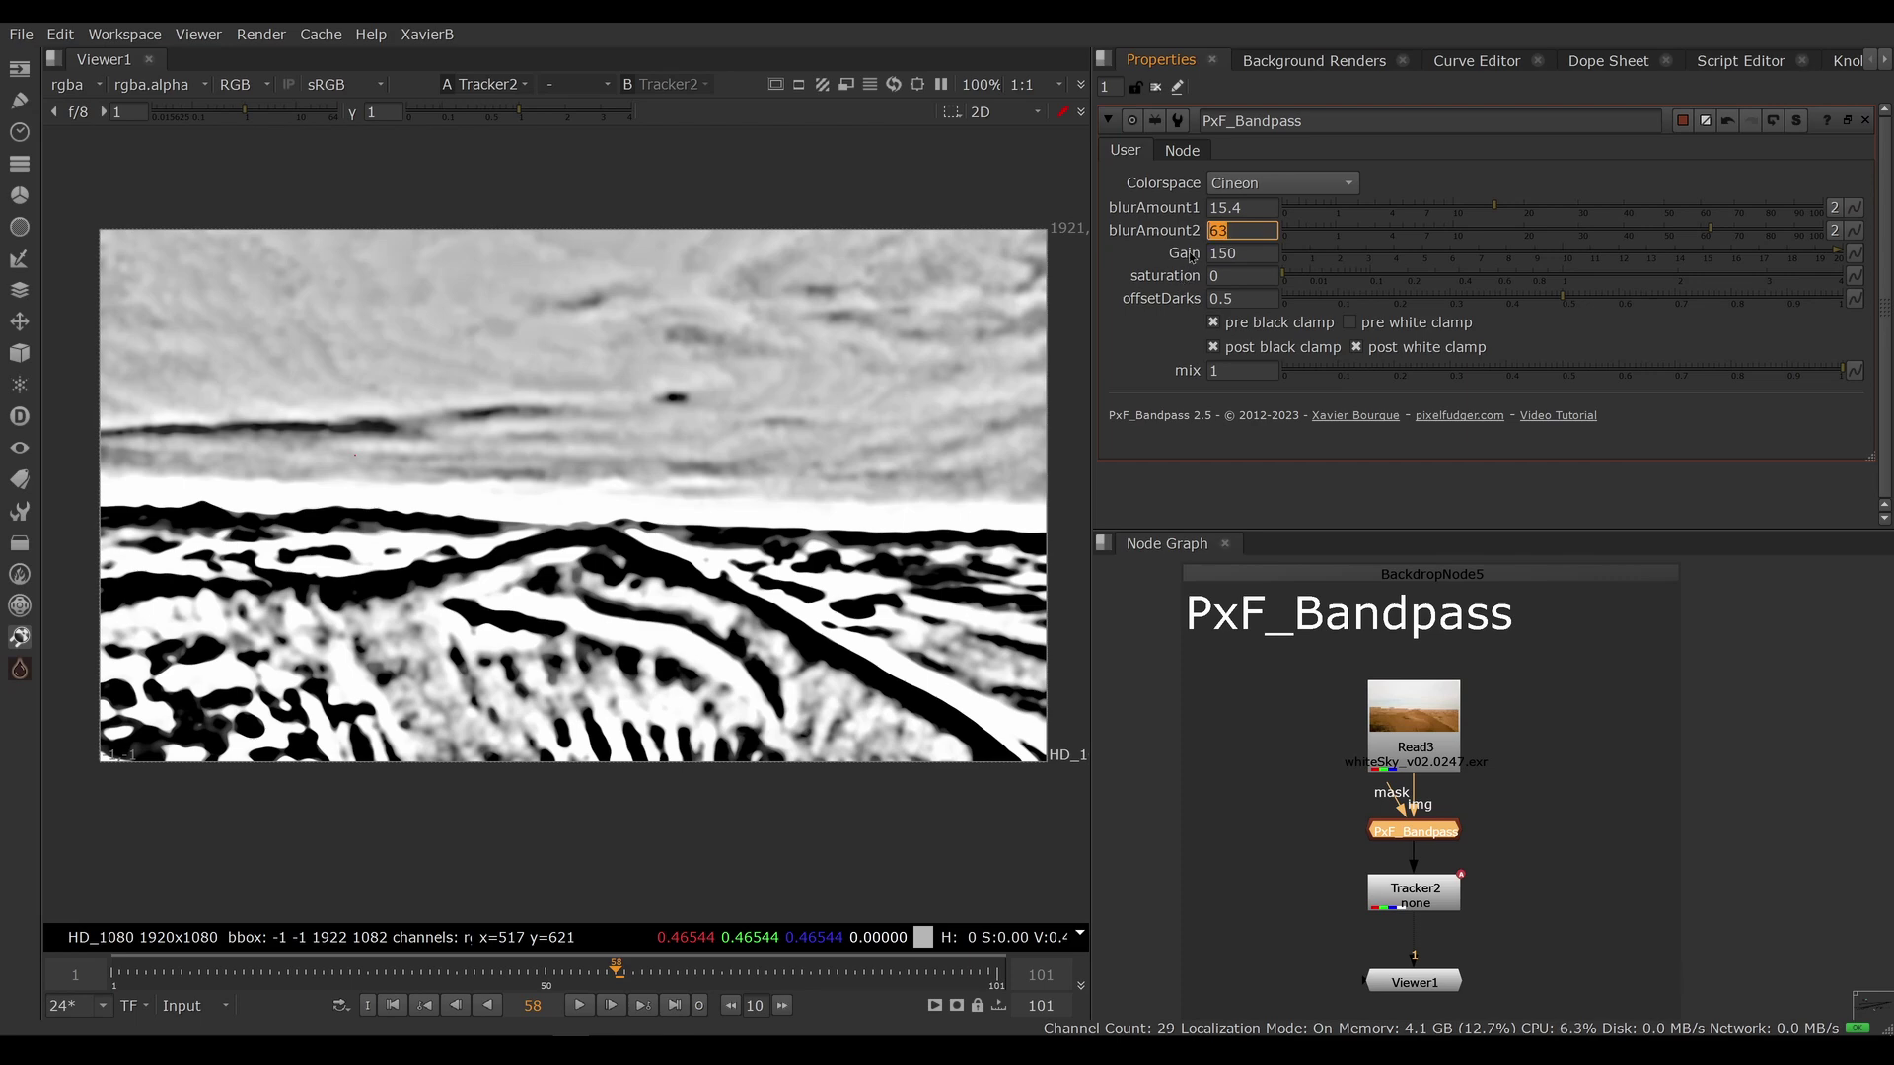
{"action": "left_click", "coordinate": [1240, 252]}
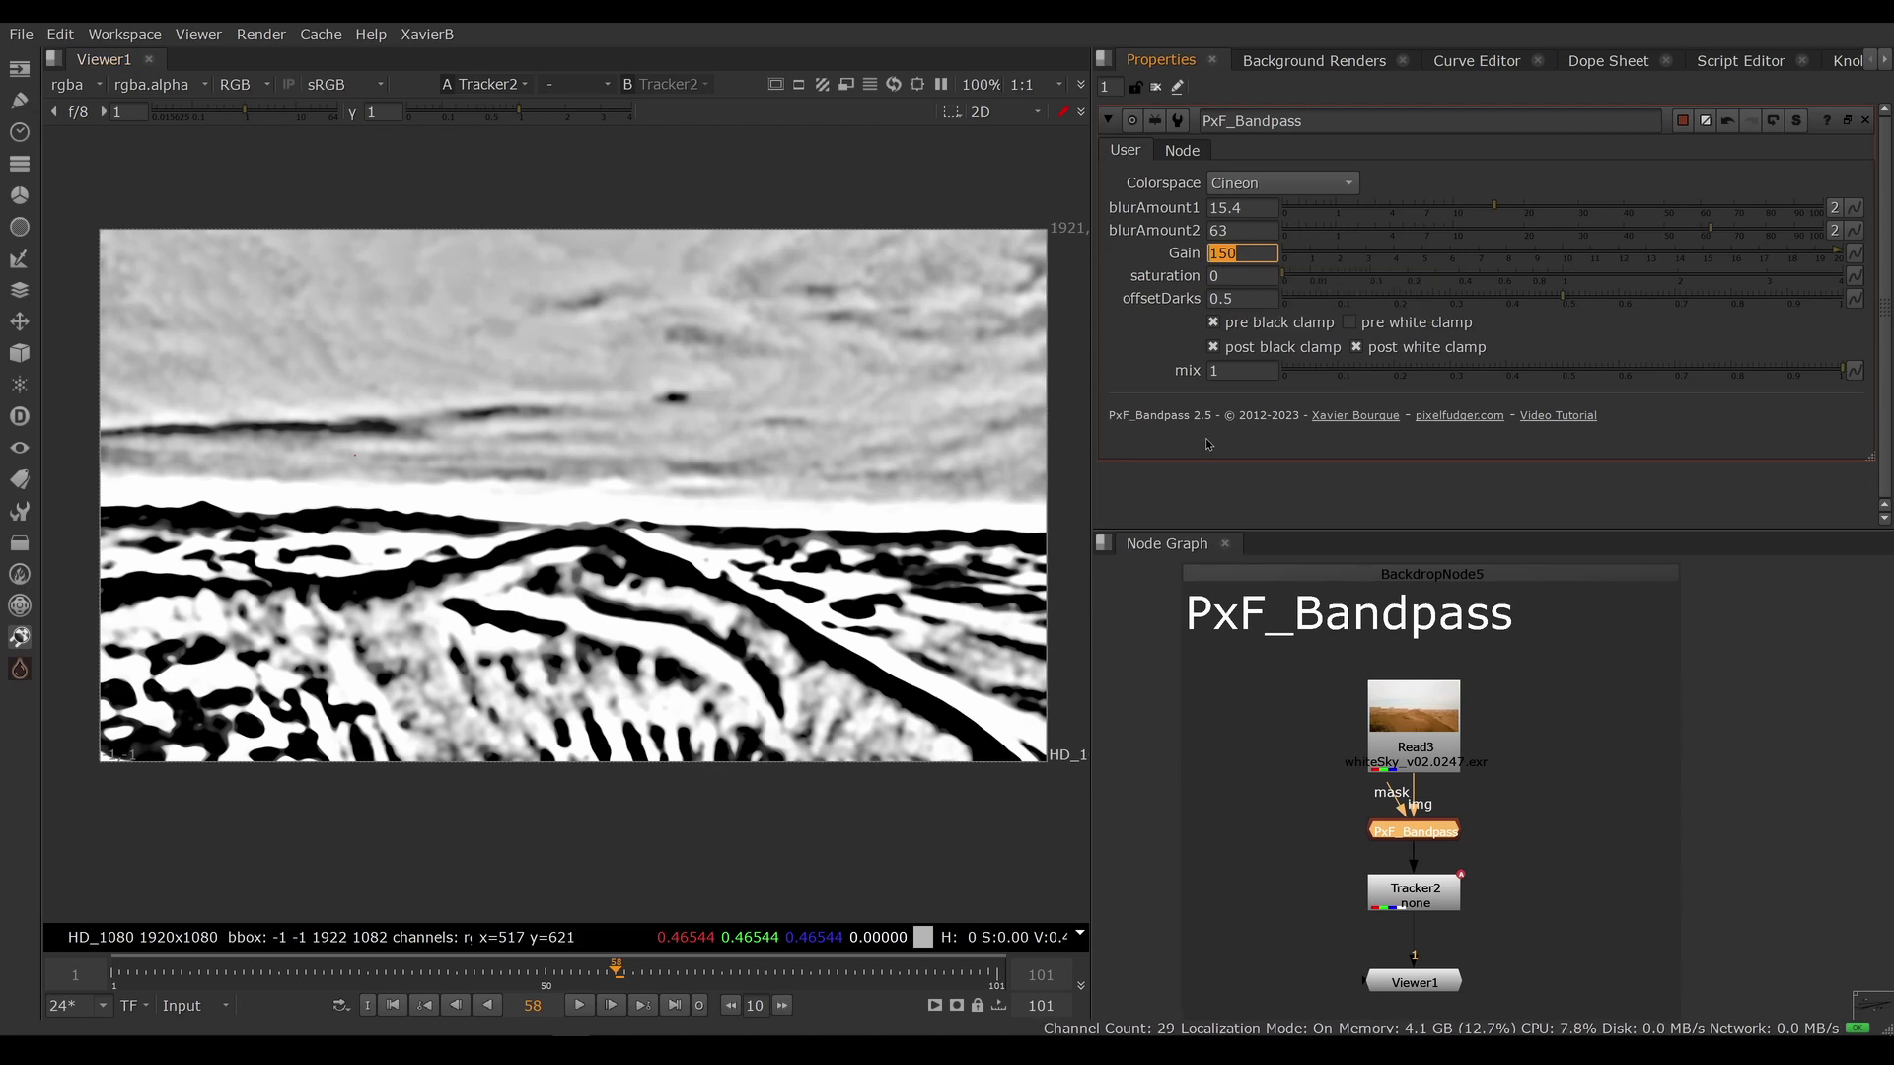
{"action": "left_click", "coordinate": [1248, 277]}
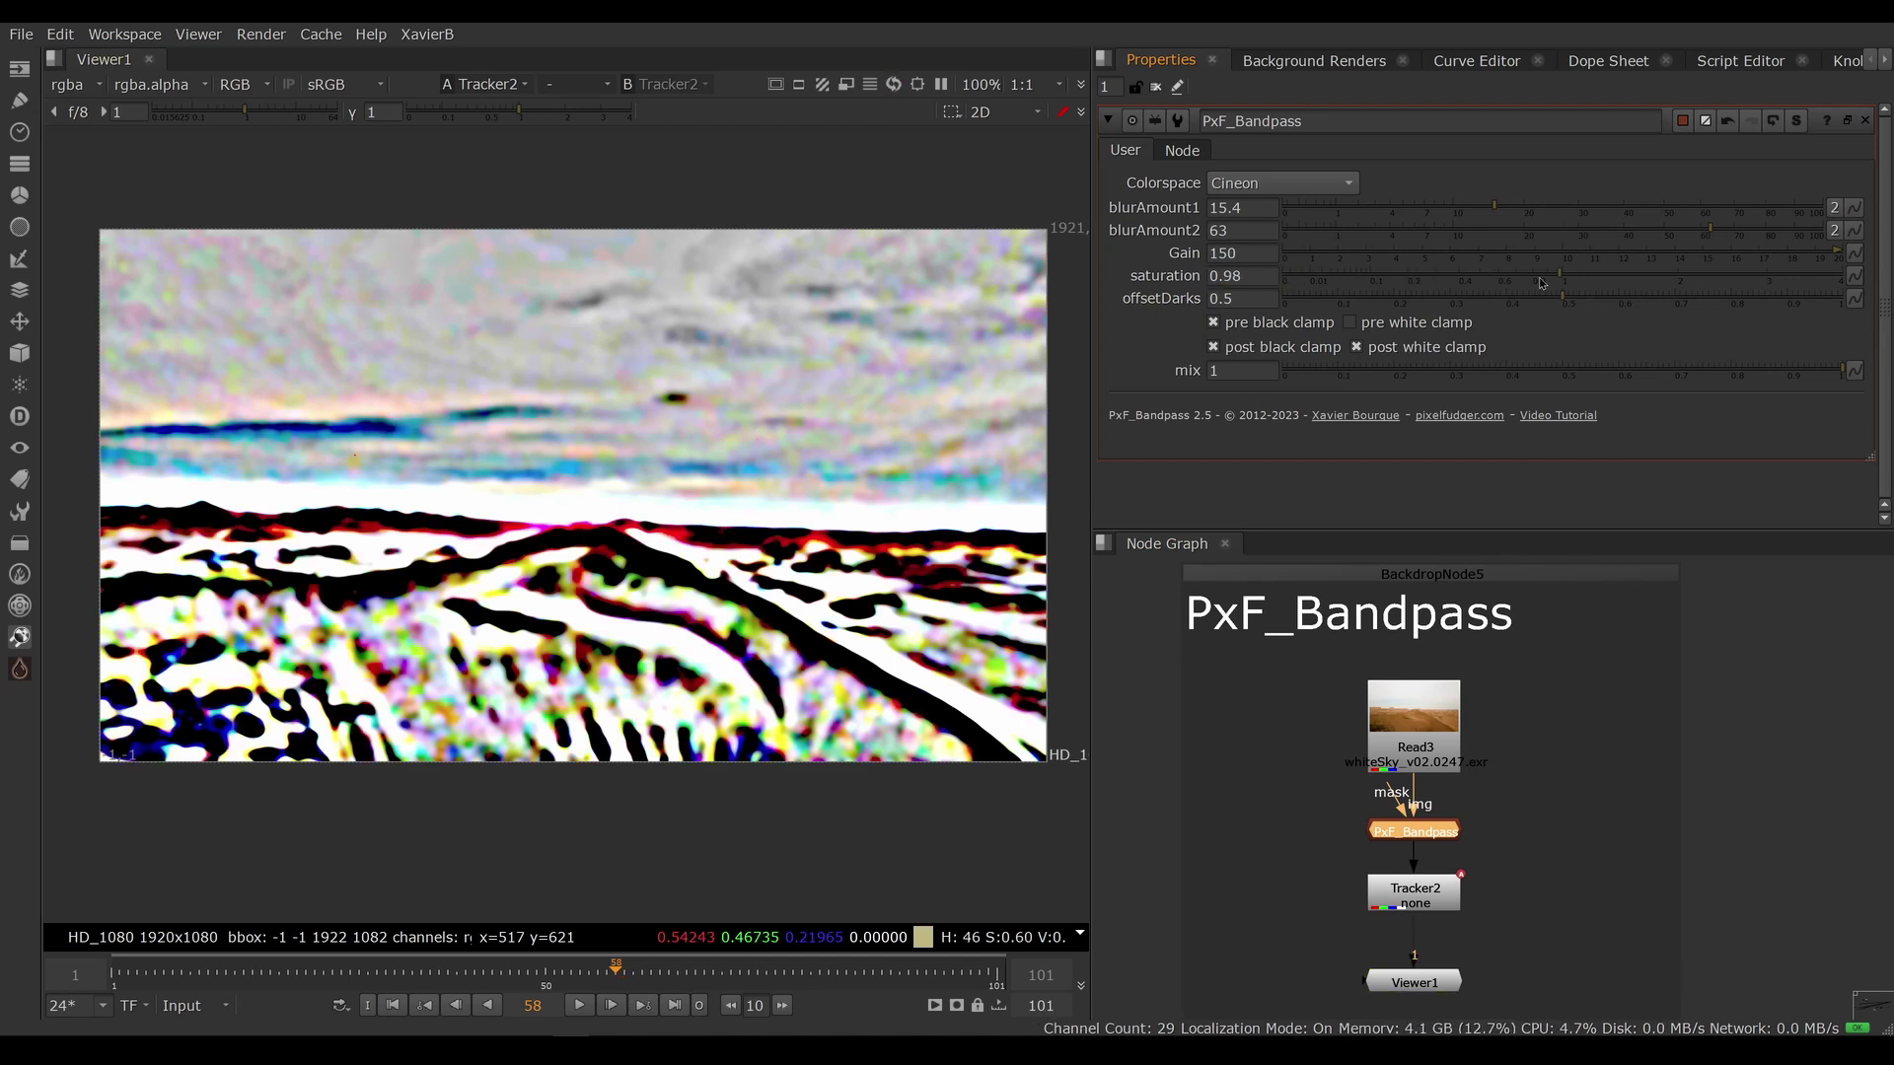
{"action": "left_click_drag", "start_coordinate": [1562, 278], "coordinate": [1284, 278]}
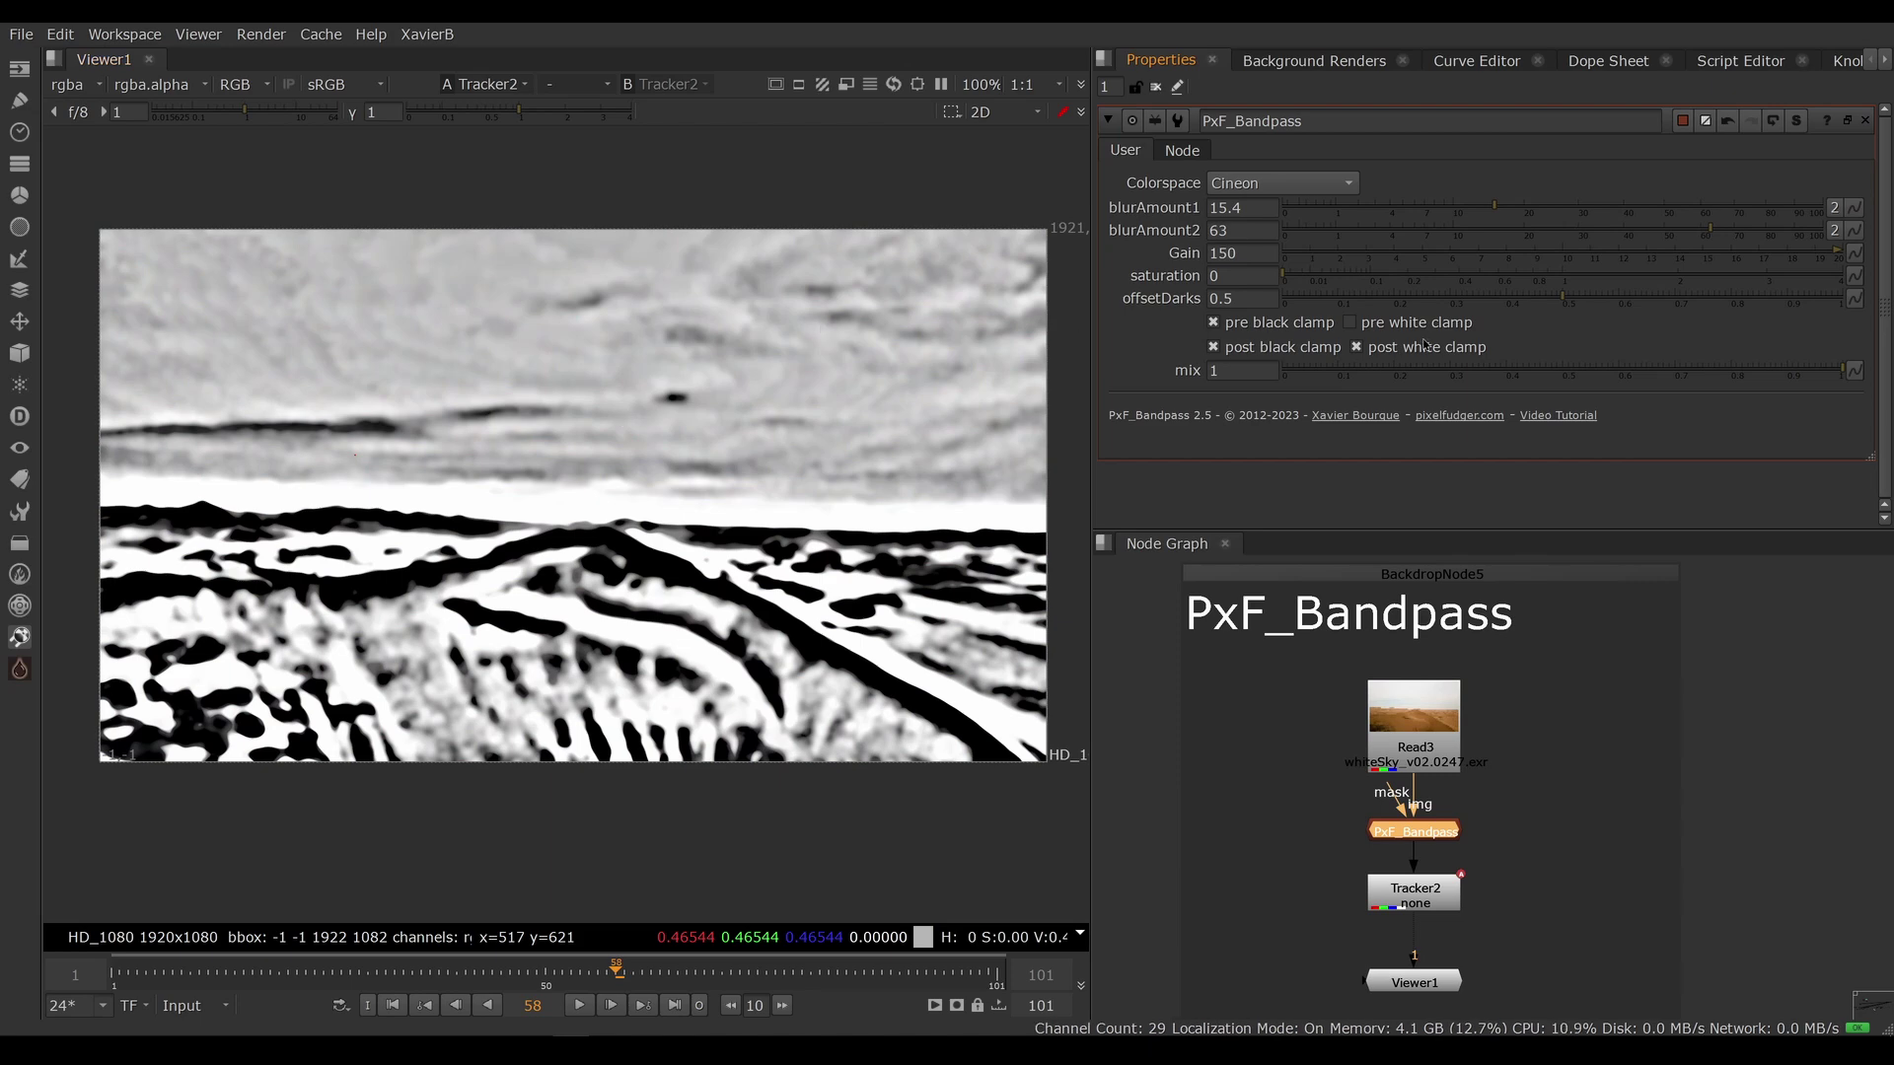
{"action": "mouse_move", "coordinate": [1562, 297]}
{"action": "left_mouse_down"}
{"action": "mouse_move", "coordinate": [1285, 299]}
{"action": "mouse_move", "coordinate": [1657, 303]}
{"action": "mouse_move", "coordinate": [1572, 328]}
{"action": "left_mouse_up"}
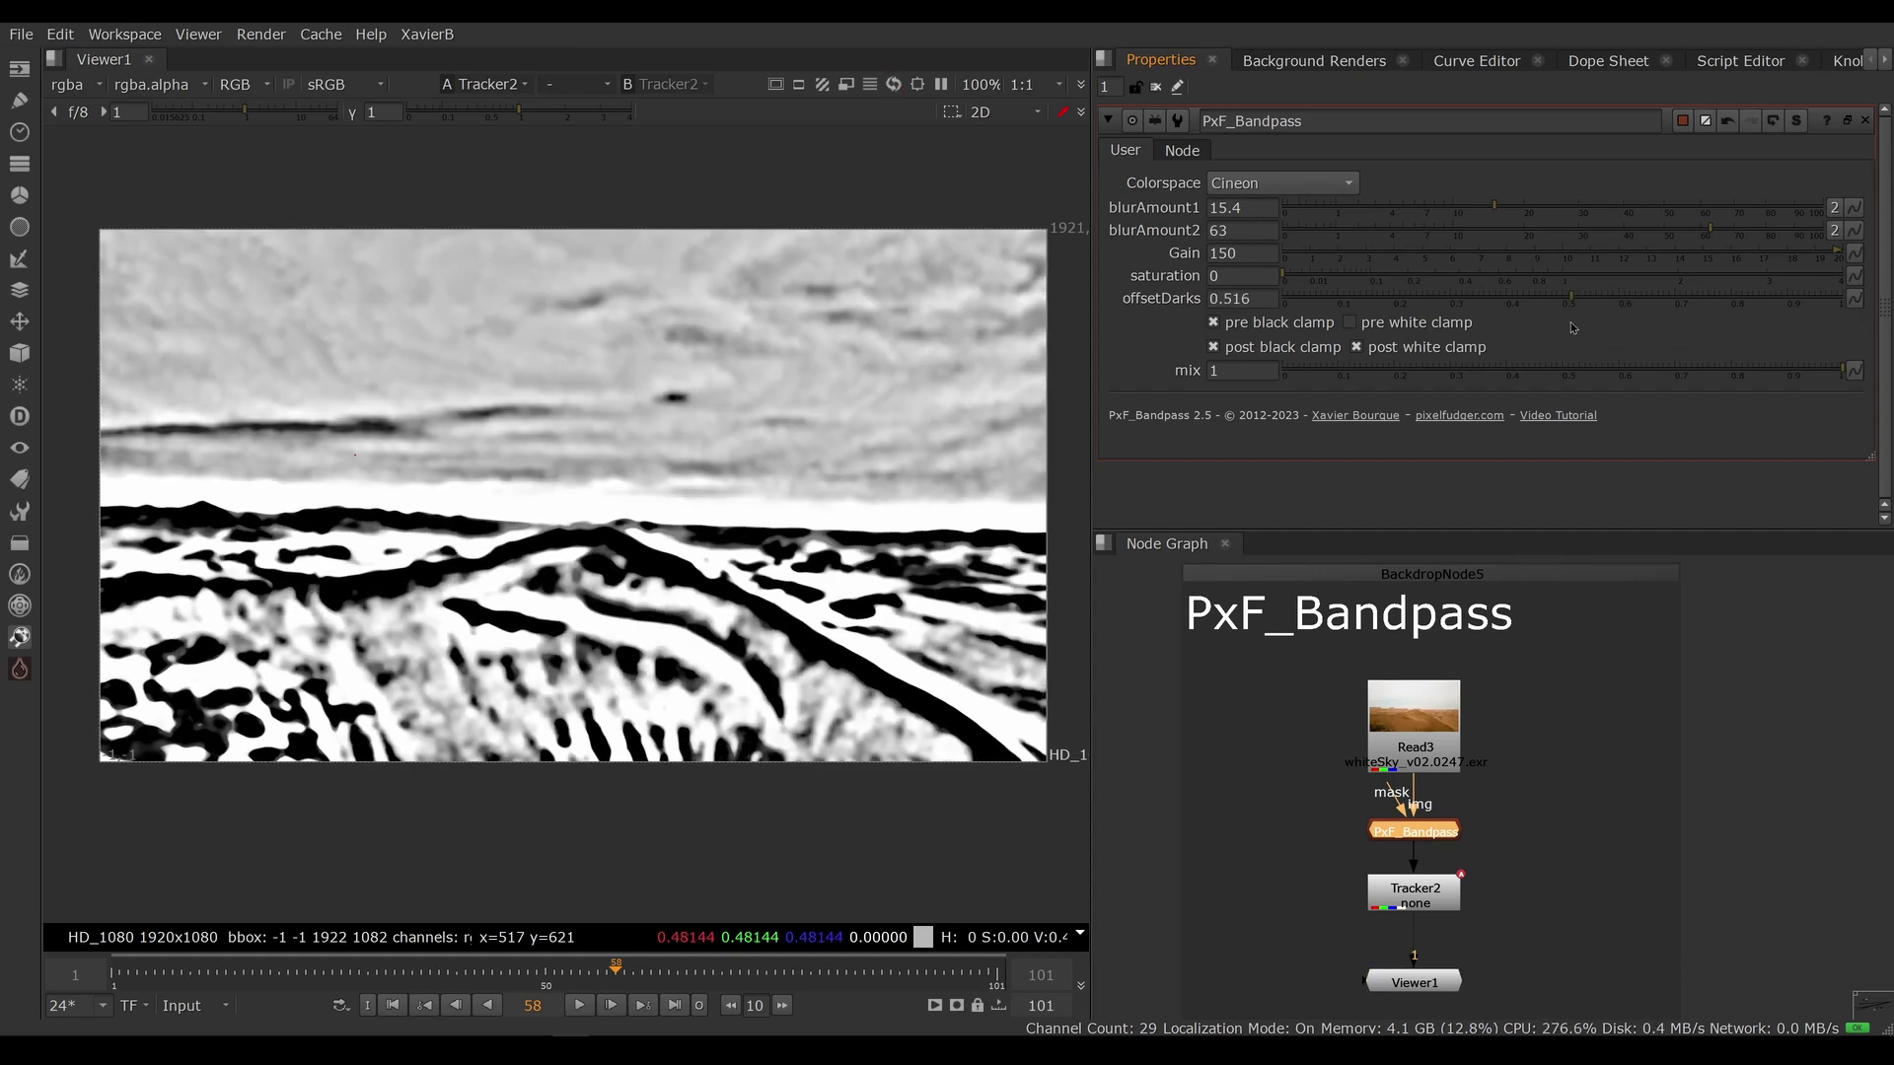
{"action": "left_click", "coordinate": [1244, 298]}
{"action": "type", "text": "0.5"}
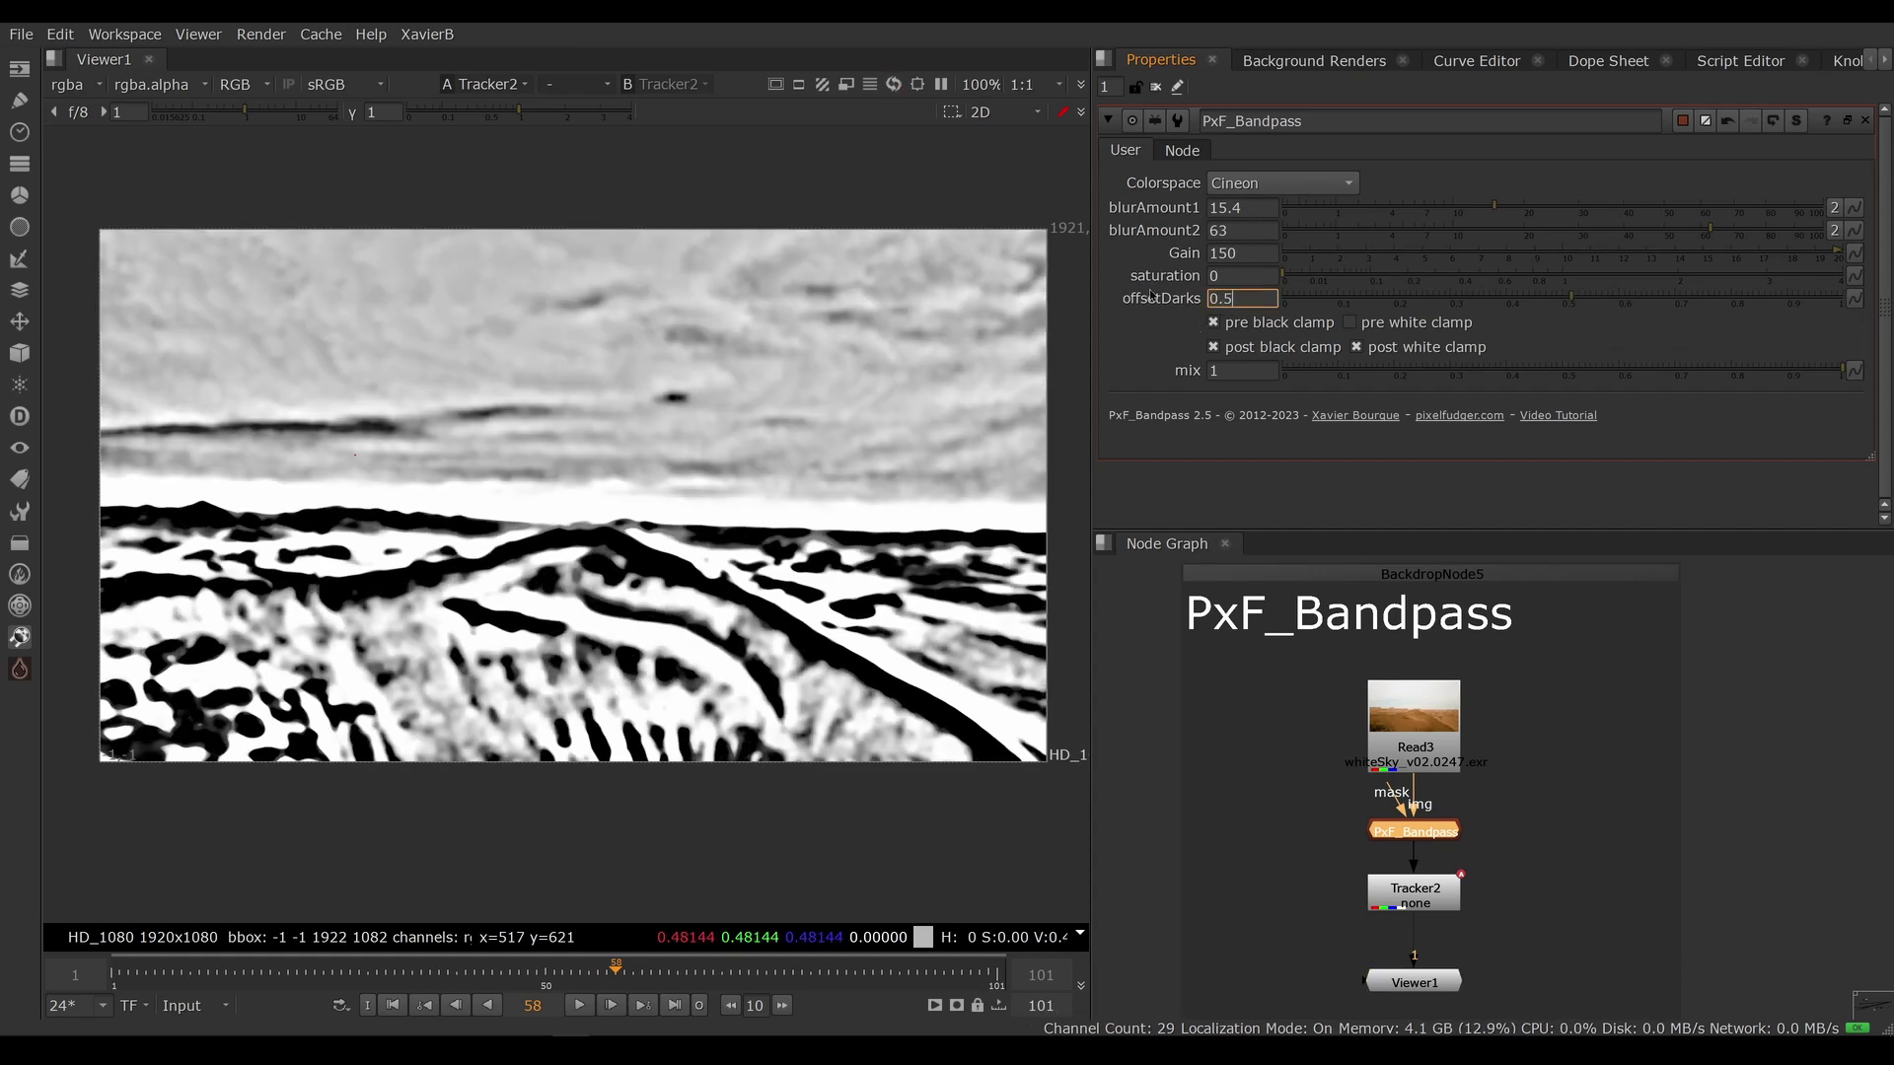
{"action": "key", "text": "Return"}
{"action": "left_click", "coordinate": [1241, 371]}
{"action": "mouse_move", "coordinate": [1835, 372]}
{"action": "left_mouse_down"}
{"action": "mouse_move", "coordinate": [1296, 386]}
{"action": "mouse_move", "coordinate": [1865, 391]}
{"action": "left_mouse_up"}
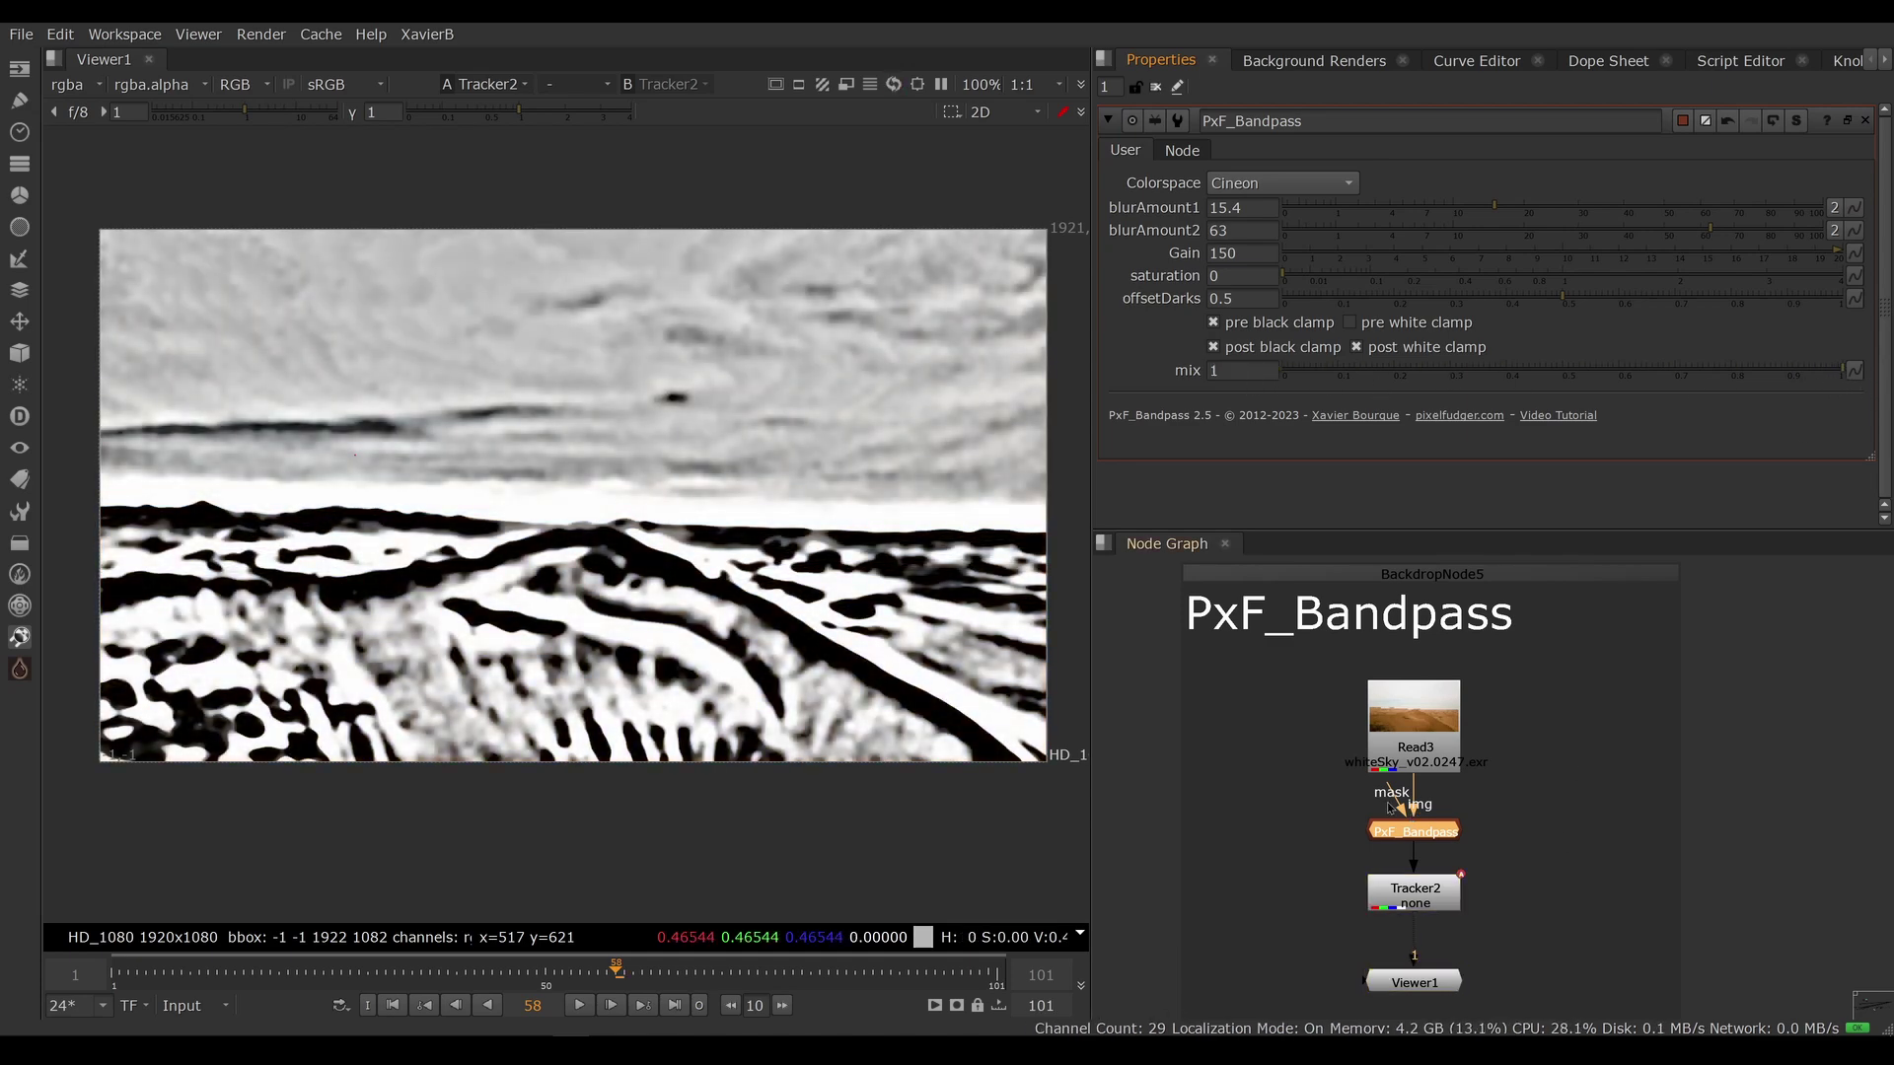
Add a Roto20 node and connect it to PxF_Bandpass's mask input.
{"action": "left_click", "coordinate": [1513, 783]}
{"action": "key", "text": "o"}
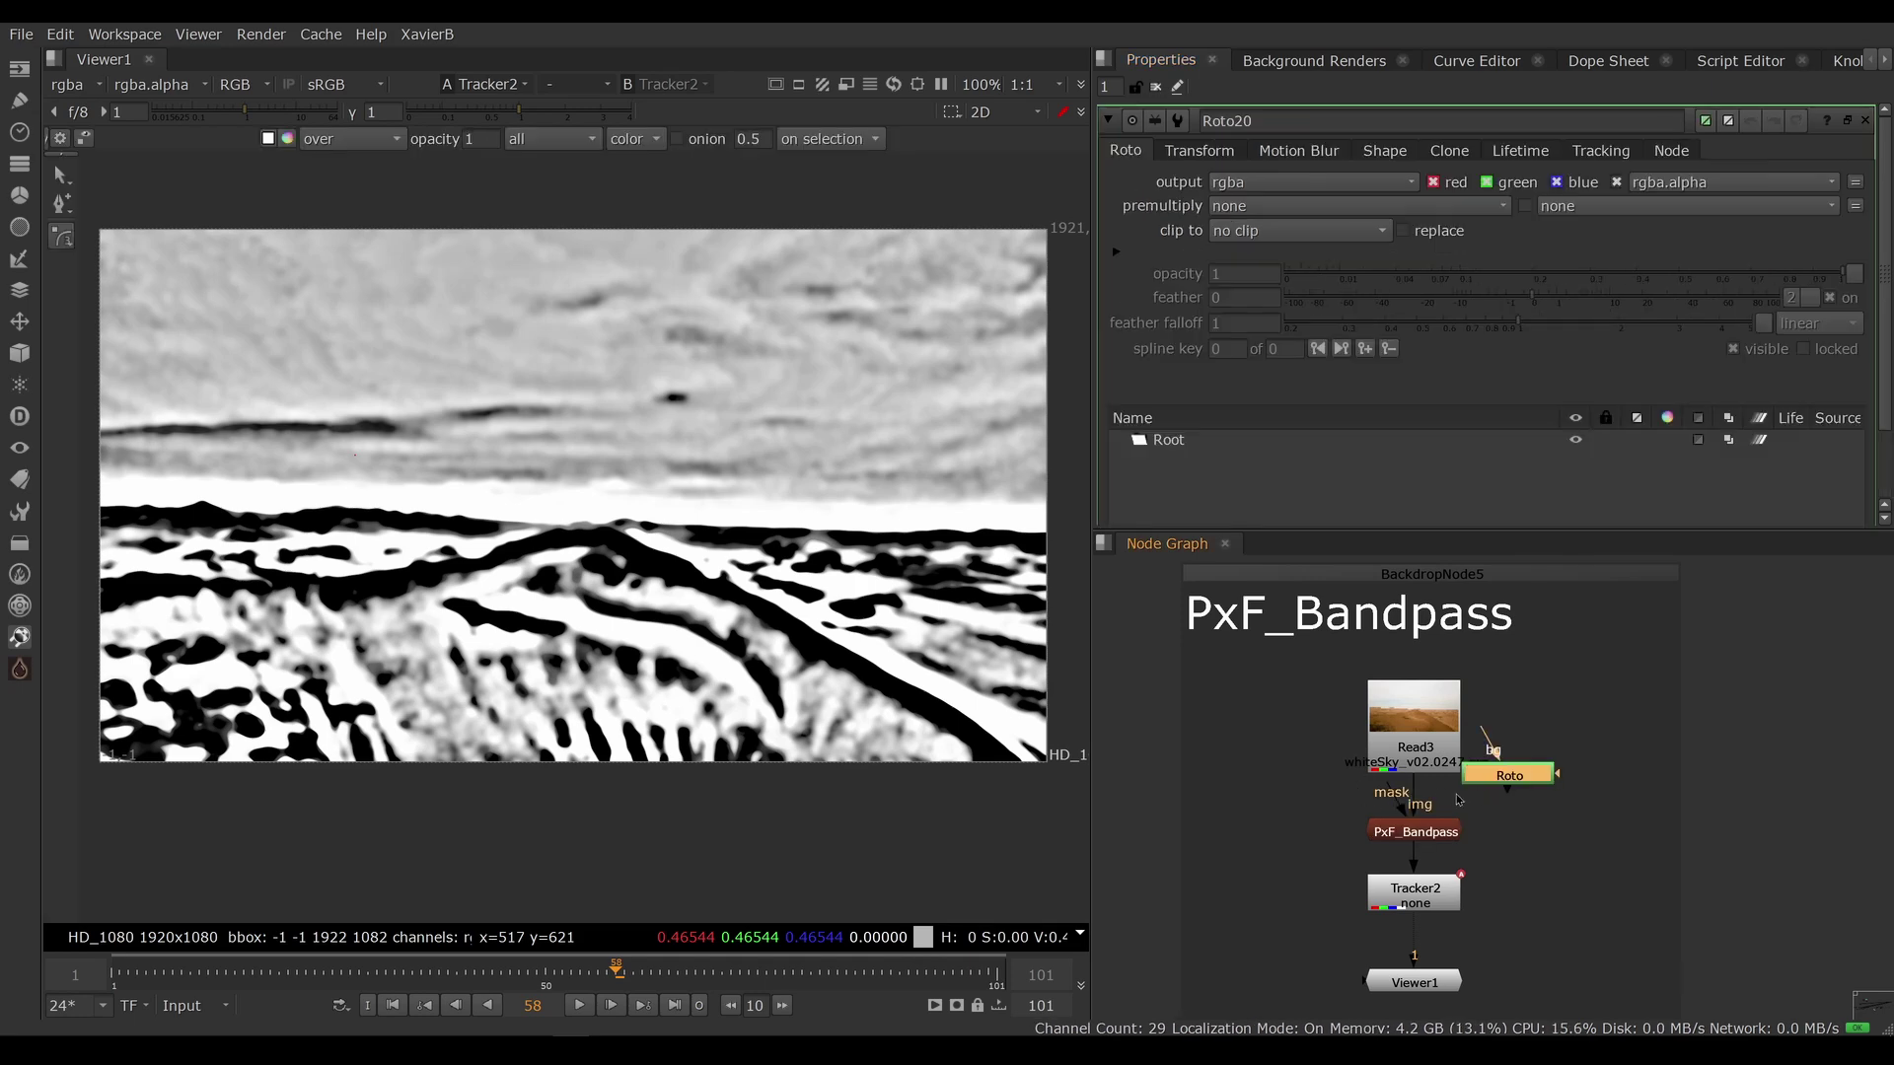
{"action": "left_click_drag", "start_coordinate": [1395, 801], "coordinate": [1558, 768]}
Draw an ellipse over the sky and horizon to confine the bandpass effect.
{"action": "left_click", "coordinate": [62, 236]}
{"action": "left_click", "coordinate": [128, 311]}
{"action": "left_click_drag", "start_coordinate": [435, 263], "coordinate": [837, 636]}
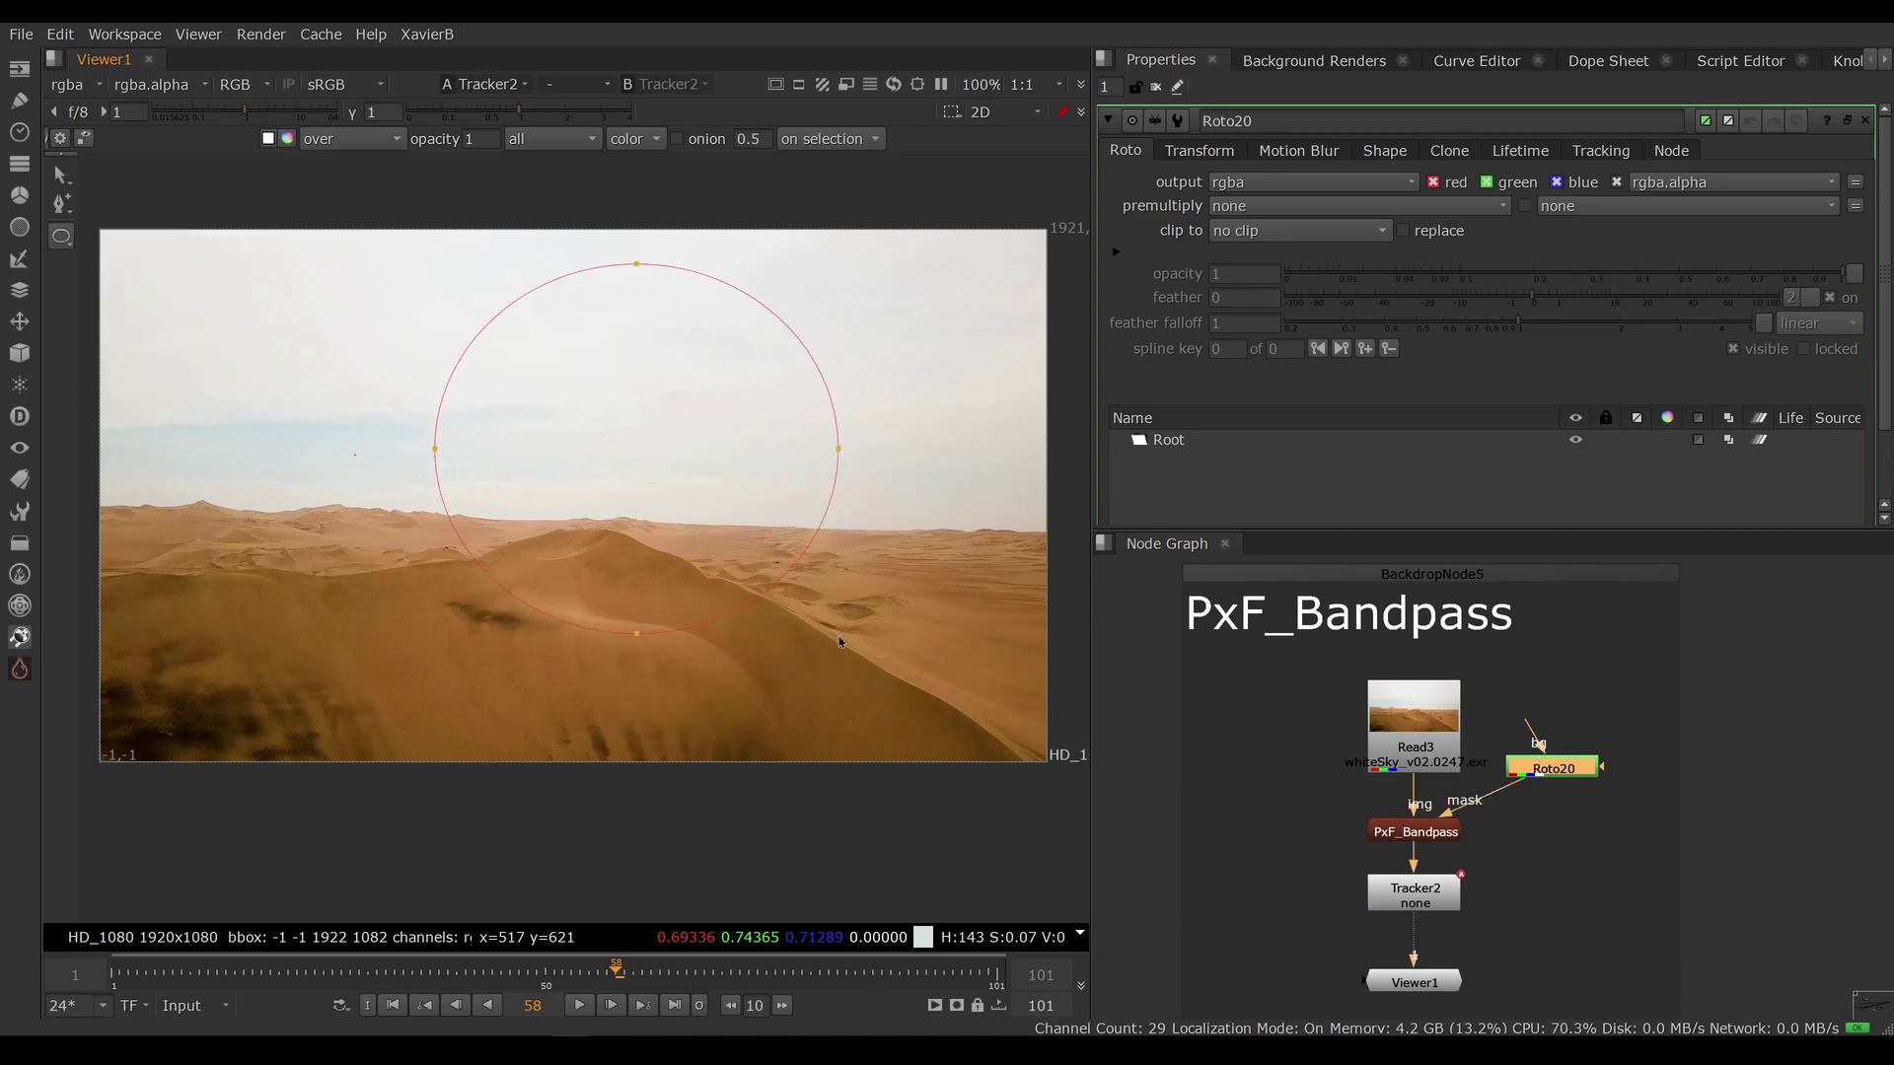
{"action": "double_click", "coordinate": [1427, 836]}
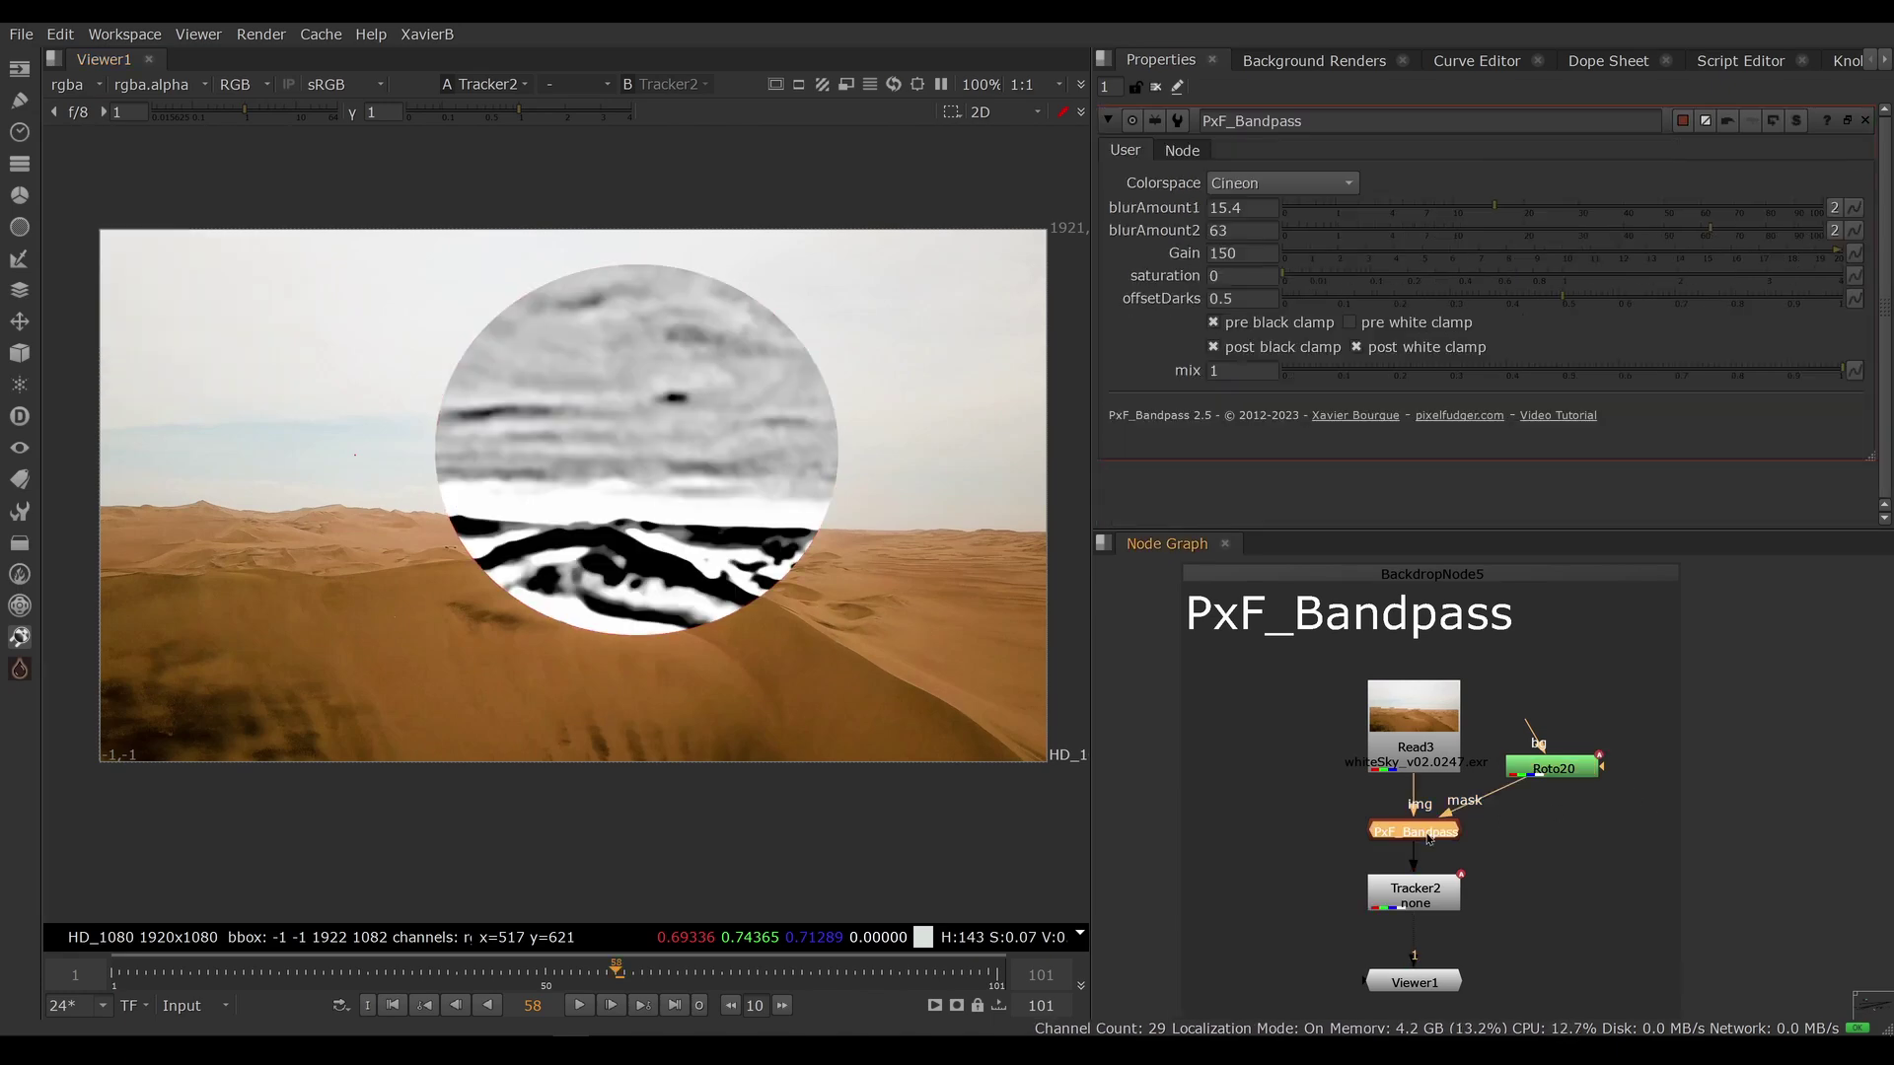